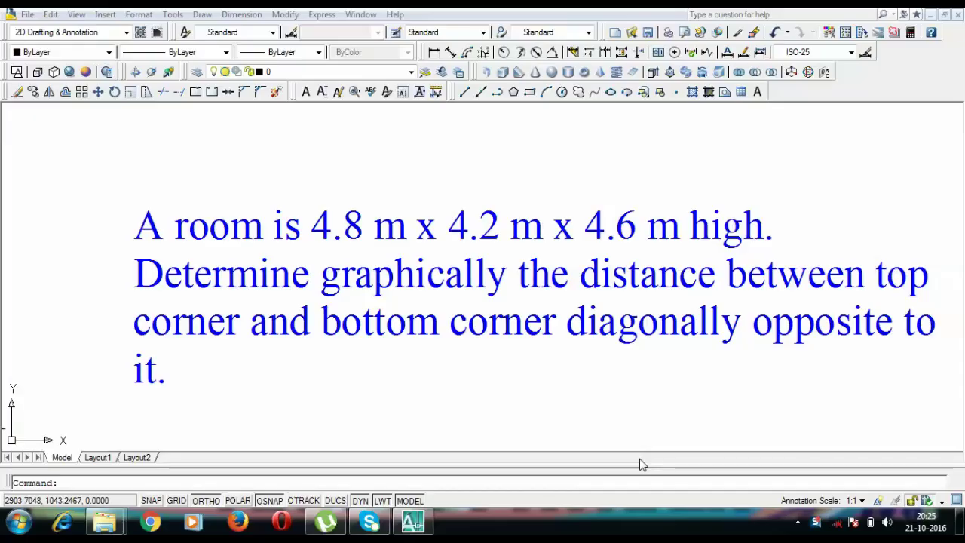
# Examine the room problem statement, the dimensioned isometric view with corners A and B, the 1 m = 1 cm scale note and the xy line.
pyautogui.scroll(-2, 475, 270)
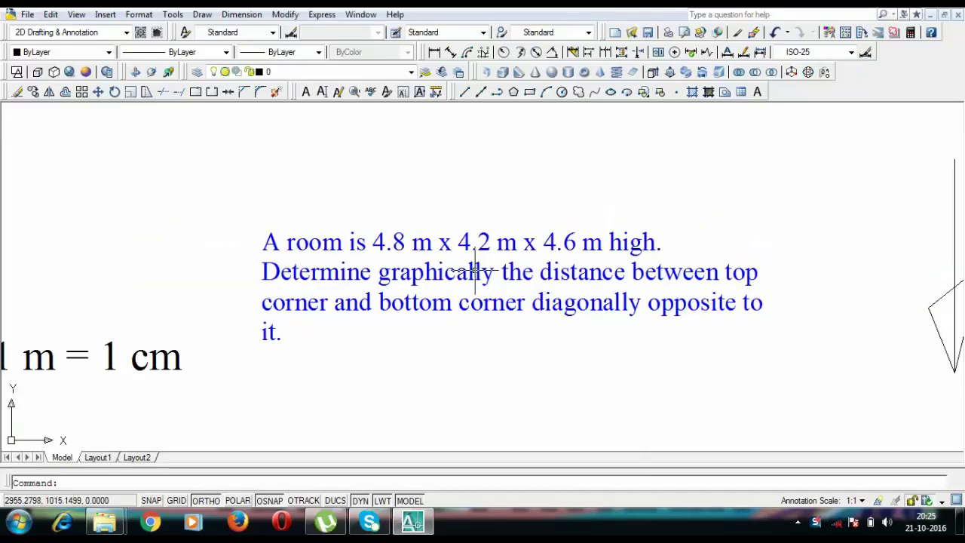
pyautogui.moveTo(775, 444)
pyautogui.mouseDown(button='middle')
pyautogui.moveTo(516, 291)
pyautogui.moveTo(415, 165)
pyautogui.mouseUp(button='middle')
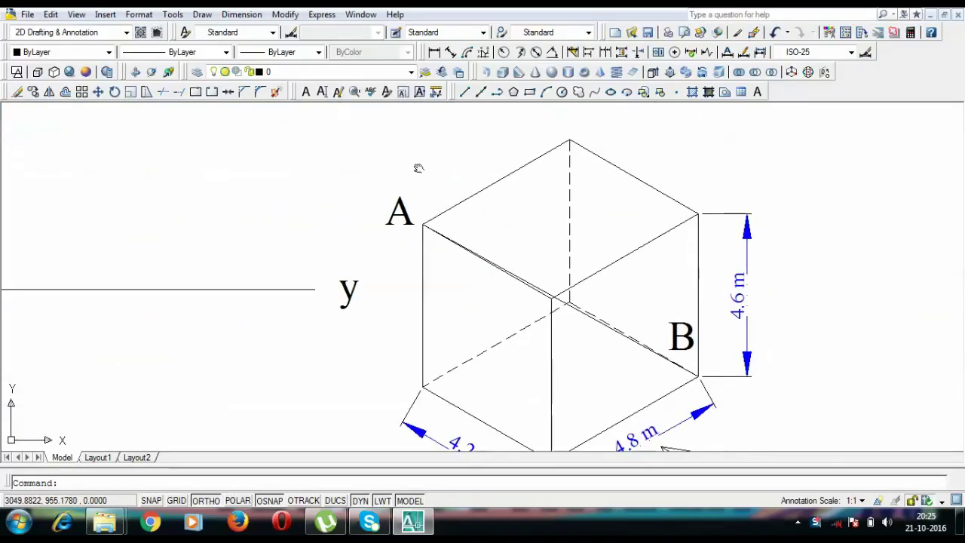
pyautogui.moveTo(502, 219)
pyautogui.mouseDown(button='middle')
pyautogui.moveTo(450, 144)
pyautogui.moveTo(458, 181)
pyautogui.mouseUp(button='middle')
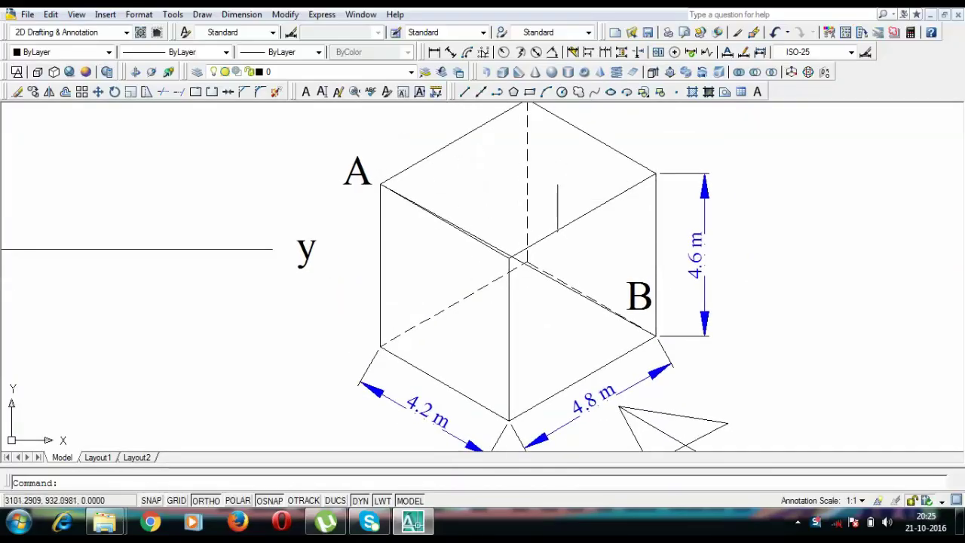
pyautogui.moveTo(577, 373)
pyautogui.mouseDown(button='middle')
pyautogui.moveTo(525, 340)
pyautogui.moveTo(520, 317)
pyautogui.mouseUp(button='middle')
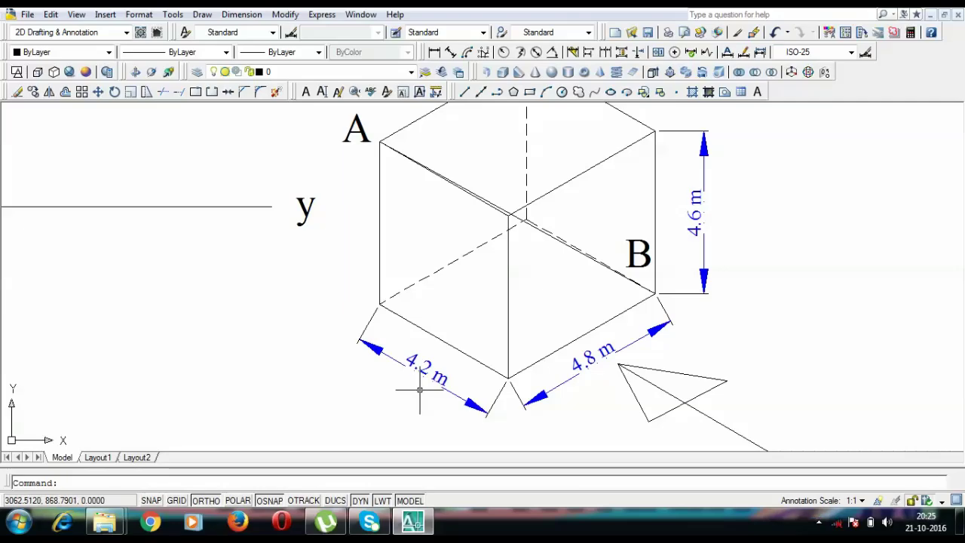
pyautogui.moveTo(189, 291); pyautogui.dragTo(506, 369, button='middle')
pyautogui.moveTo(344, 194)
pyautogui.mouseDown(button='middle')
pyautogui.moveTo(454, 352)
pyautogui.moveTo(709, 347)
pyautogui.mouseUp(button='middle')
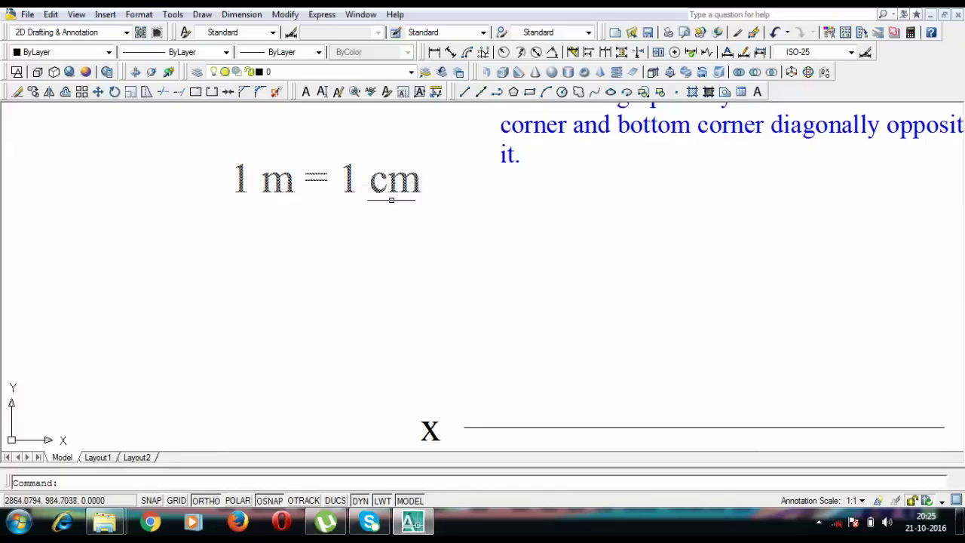
pyautogui.scroll(-2, 611, 364)
pyautogui.moveTo(616, 362); pyautogui.dragTo(197, 248, button='middle')
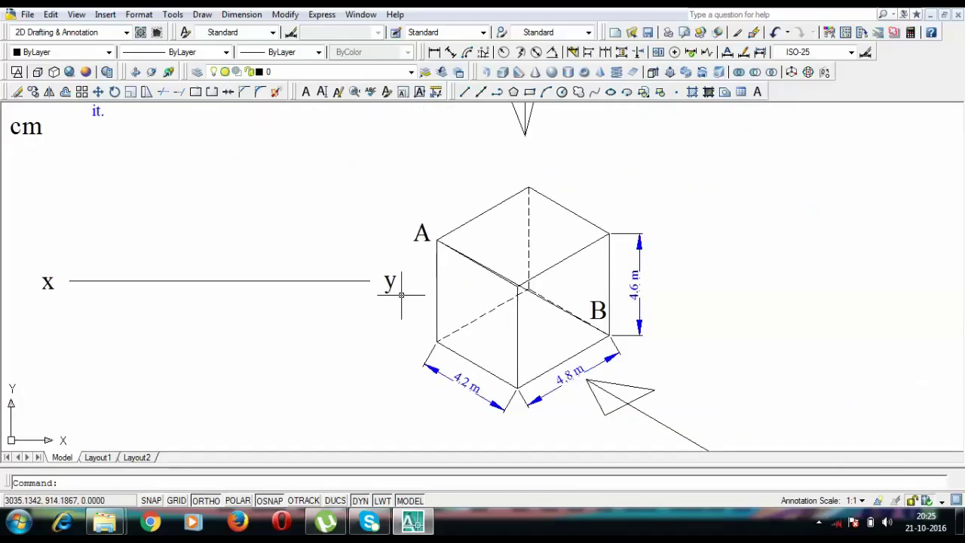
pyautogui.scroll(2, 396, 296)
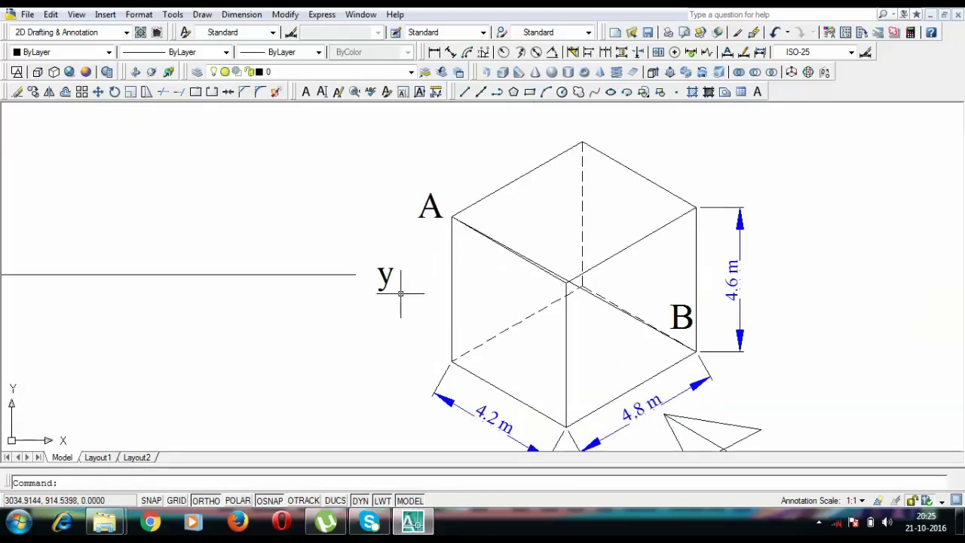
# Highlight the four edges of the isometric room's 4.8 m by 4.6 m front face facing the viewing arrow.
pyautogui.moveTo(661, 323); pyautogui.dragTo(643, 286, button='middle')
pyautogui.click(615, 208)
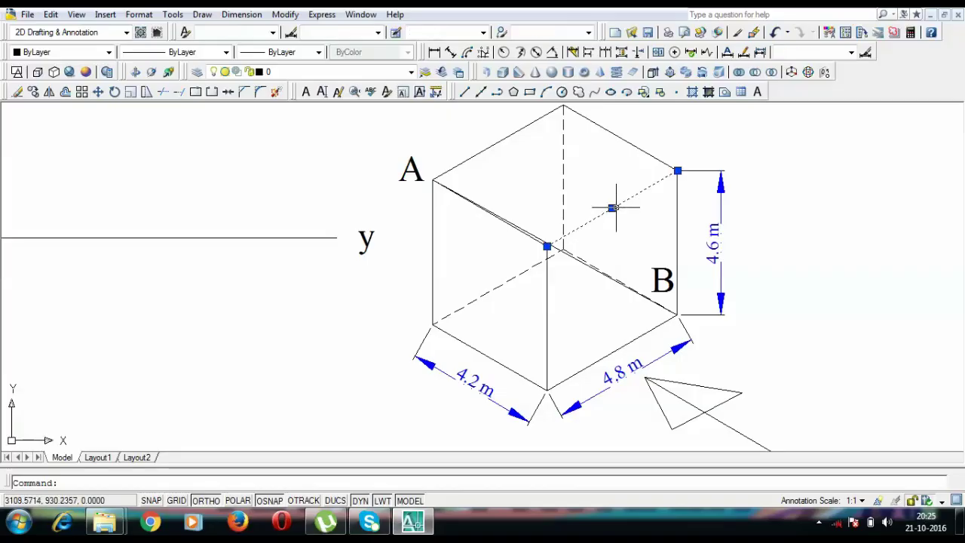
pyautogui.click(678, 224)
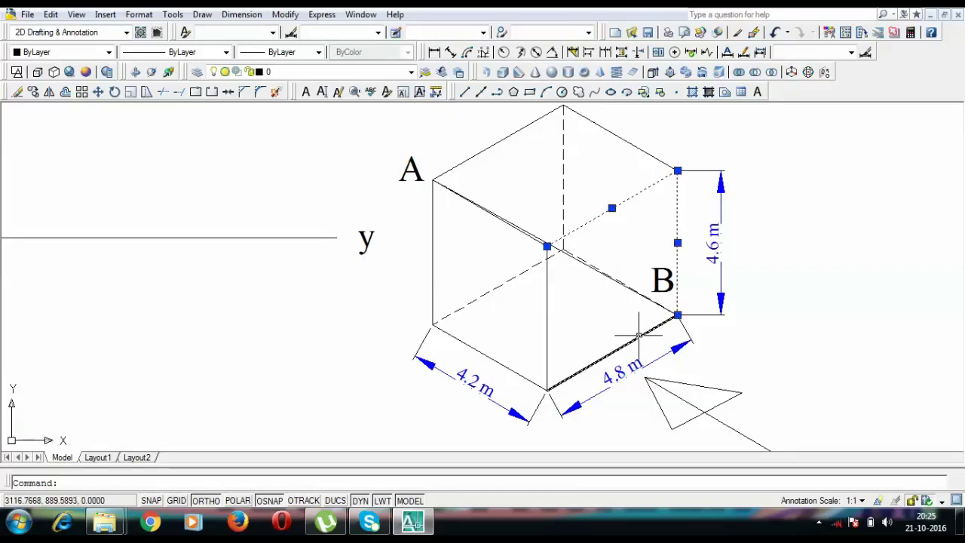
pyautogui.click(638, 337)
pyautogui.click(549, 335)
pyautogui.moveTo(884, 384)
pyautogui.mouseDown(button='middle')
pyautogui.moveTo(799, 298)
pyautogui.moveTo(799, 321)
pyautogui.mouseUp(button='middle')
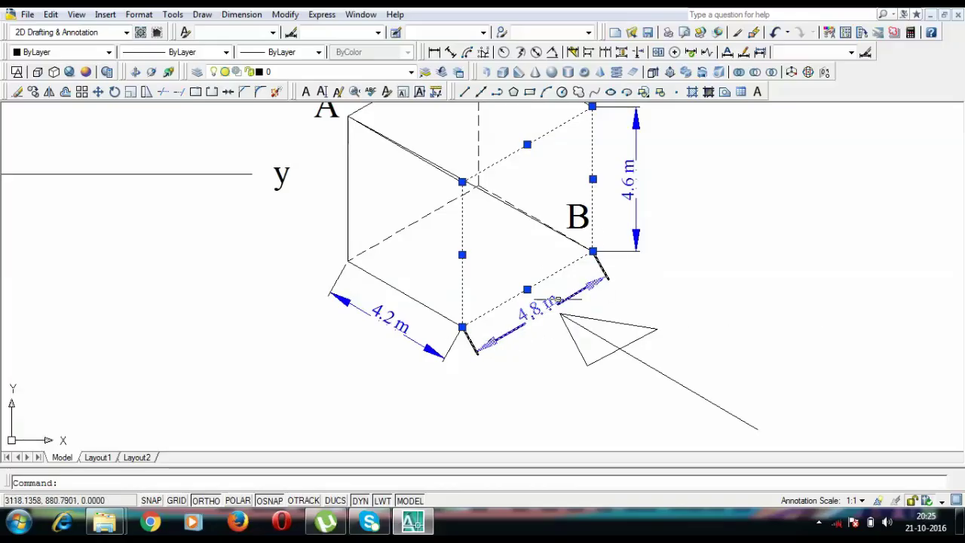
pyautogui.moveTo(574, 299)
pyautogui.mouseDown(button='middle')
pyautogui.moveTo(618, 246)
pyautogui.moveTo(627, 214)
pyautogui.mouseUp(button='middle')
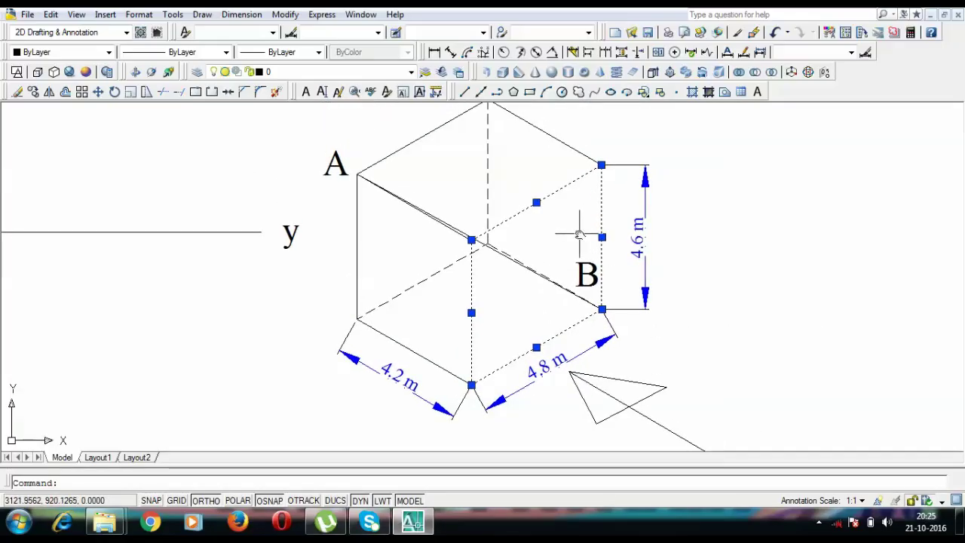
# Draw the front view above the xy line as a rectangle 48 wide and 46 high, using lines.
pyautogui.moveTo(579, 234); pyautogui.dragTo(732, 237, button='middle')
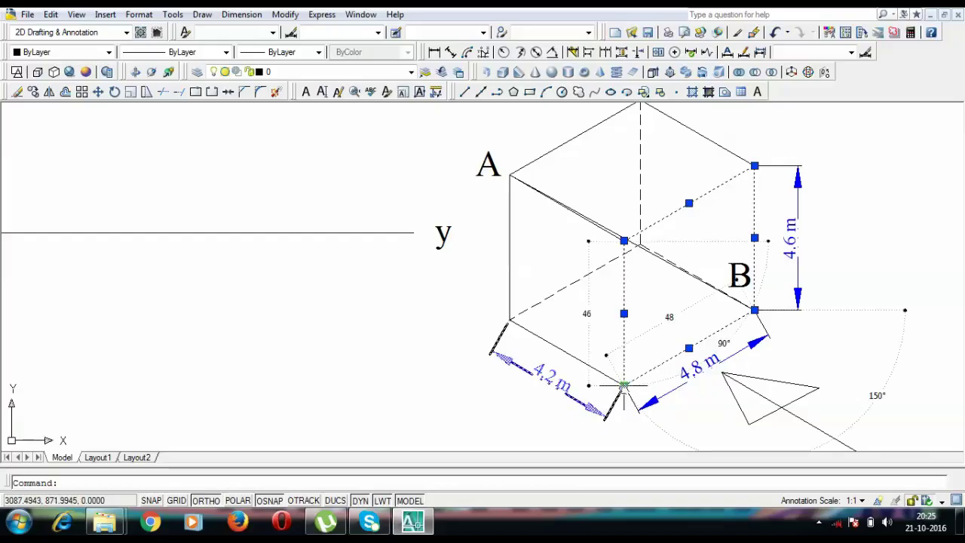
pyautogui.moveTo(626, 387); pyautogui.dragTo(749, 355, button='middle')
pyautogui.write('l')
pyautogui.press('Return')
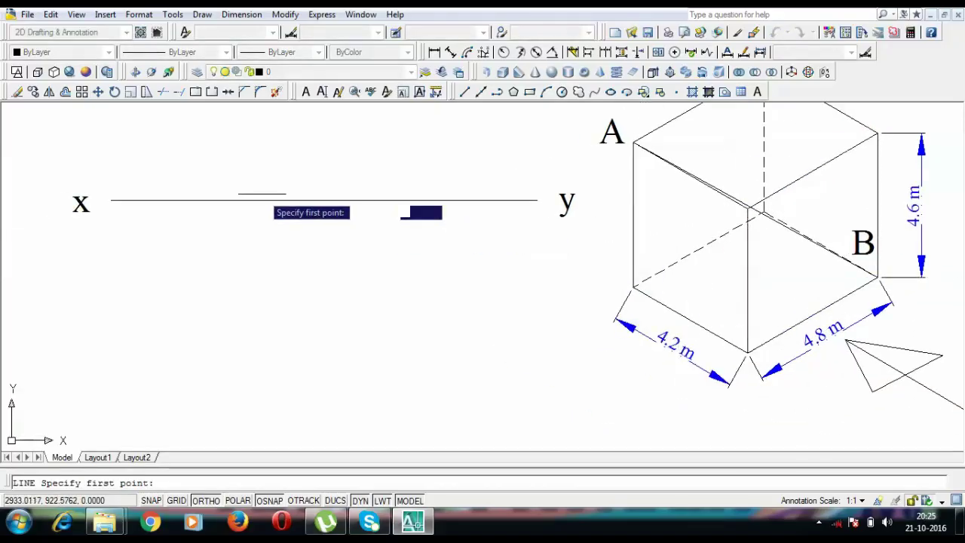
pyautogui.click(224, 200)
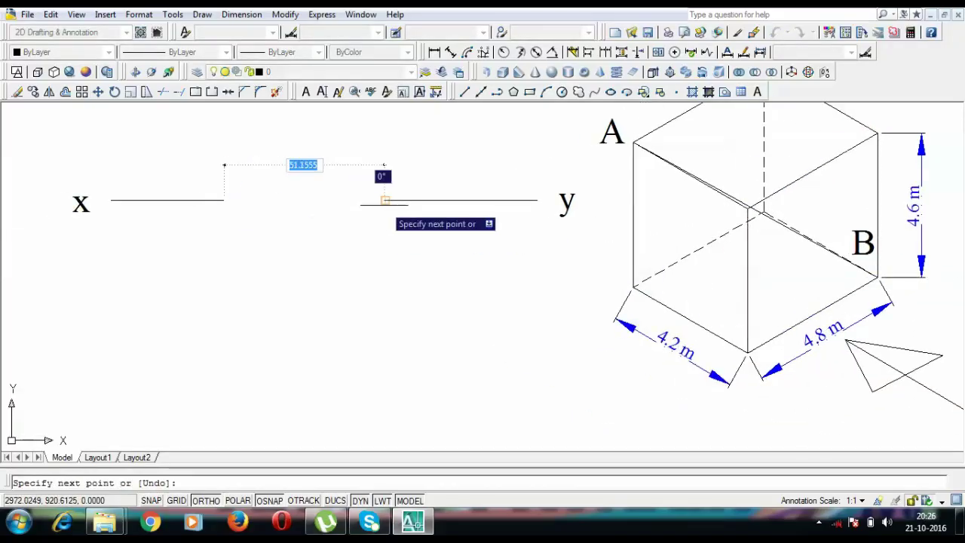
pyautogui.moveTo(398, 139); pyautogui.dragTo(417, 186, button='middle')
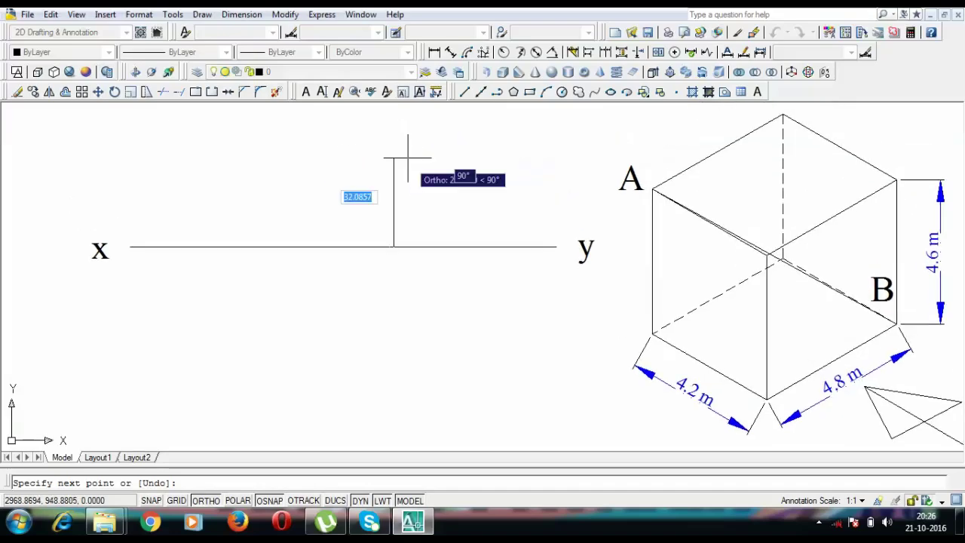
pyautogui.write('46')
pyautogui.press('Return')
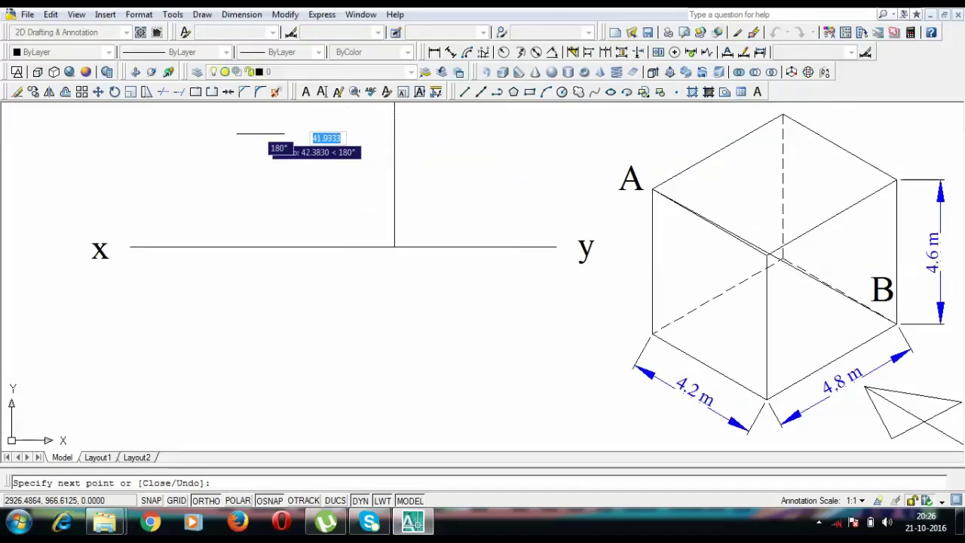
pyautogui.moveTo(264, 136); pyautogui.dragTo(294, 218, button='middle')
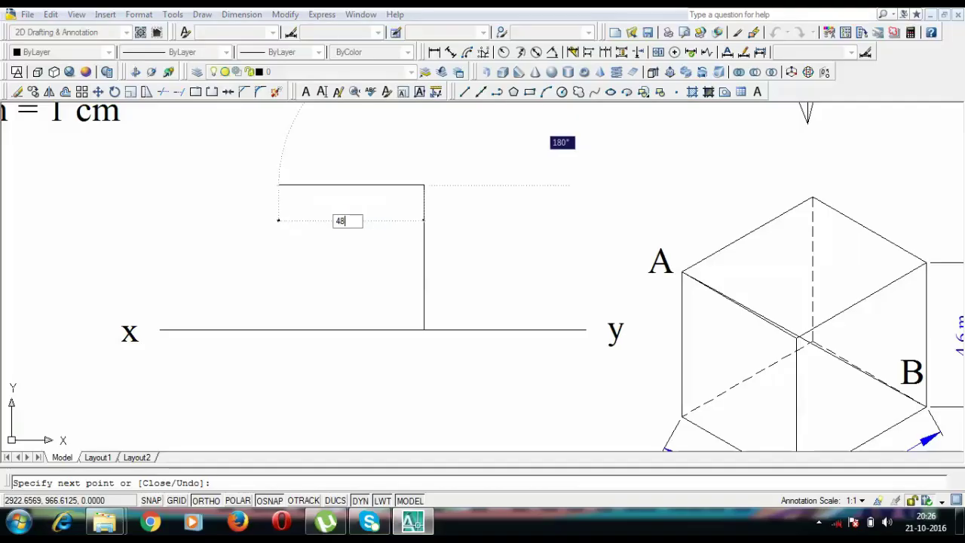
pyautogui.click(273, 226)
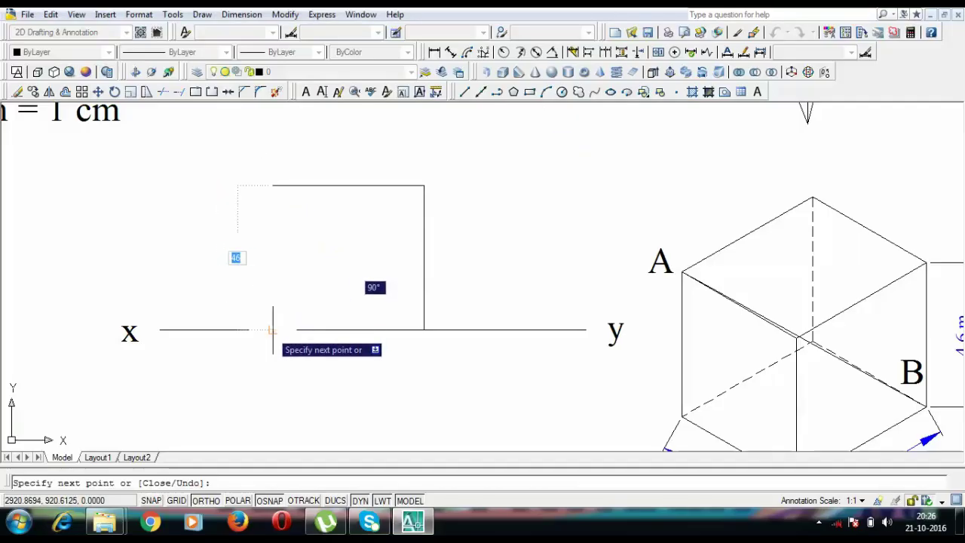
pyautogui.click(273, 329)
pyautogui.press('Escape')
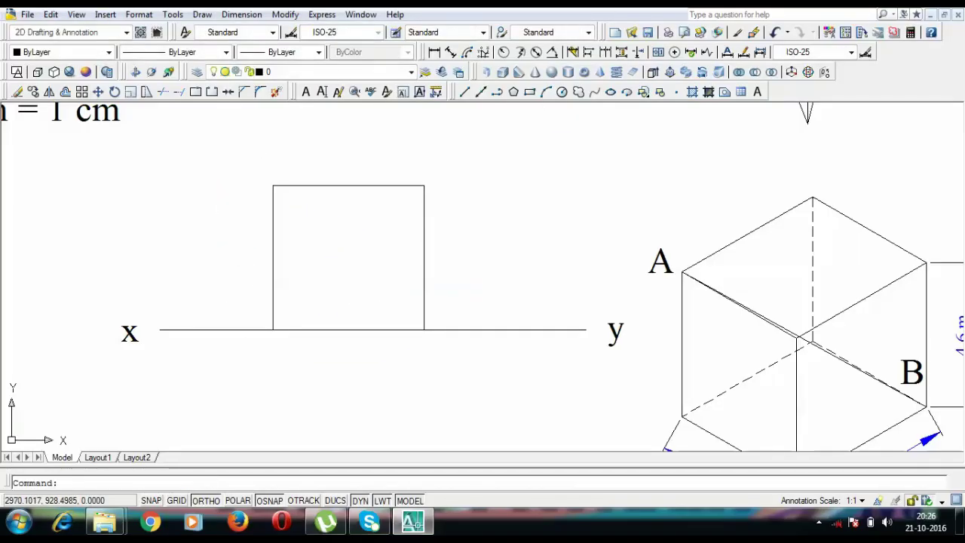
# Highlight the four edges of the room's top face in the isometric view.
pyautogui.moveTo(792, 328); pyautogui.dragTo(699, 309, button='middle')
pyautogui.click(695, 315)
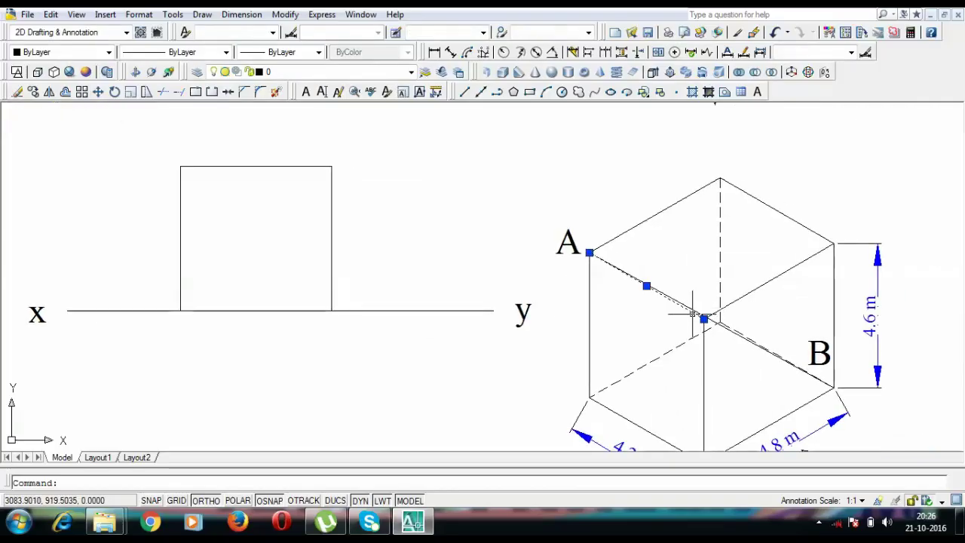
pyautogui.click(763, 280)
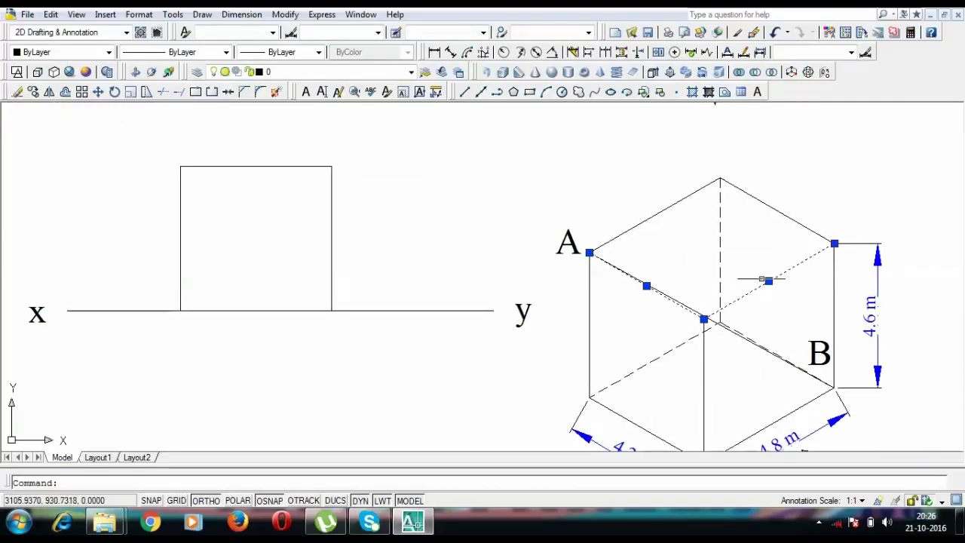
pyautogui.click(765, 203)
pyautogui.click(654, 217)
pyautogui.moveTo(655, 218)
pyautogui.mouseDown(button='middle')
pyautogui.moveTo(664, 218)
pyautogui.moveTo(603, 209)
pyautogui.mouseUp(button='middle')
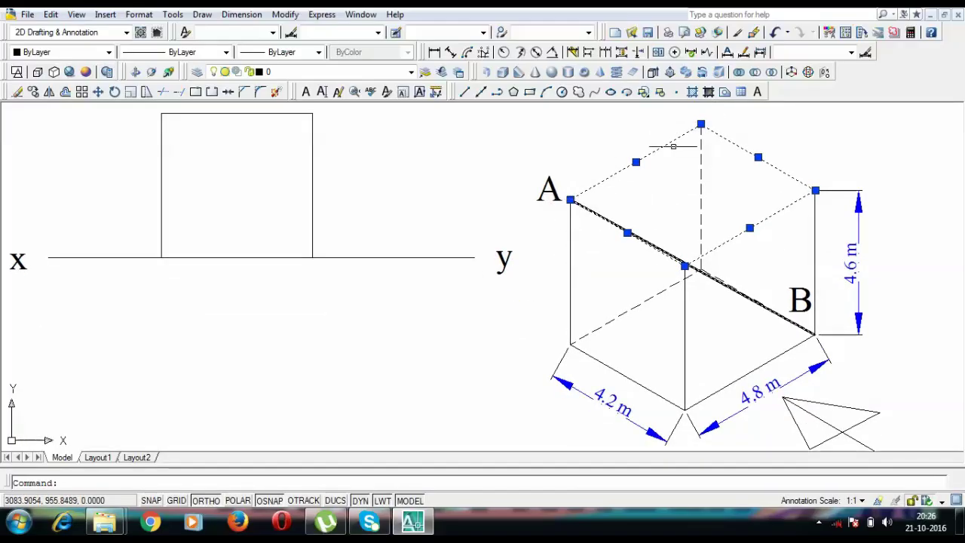
# Draw the top view as a closed rectangle 48 wide and 42 deep, directly below the front view on the xy line.
pyautogui.moveTo(498, 225)
pyautogui.mouseDown(button='middle')
pyautogui.moveTo(468, 201)
pyautogui.moveTo(491, 224)
pyautogui.moveTo(647, 204)
pyautogui.mouseUp(button='middle')
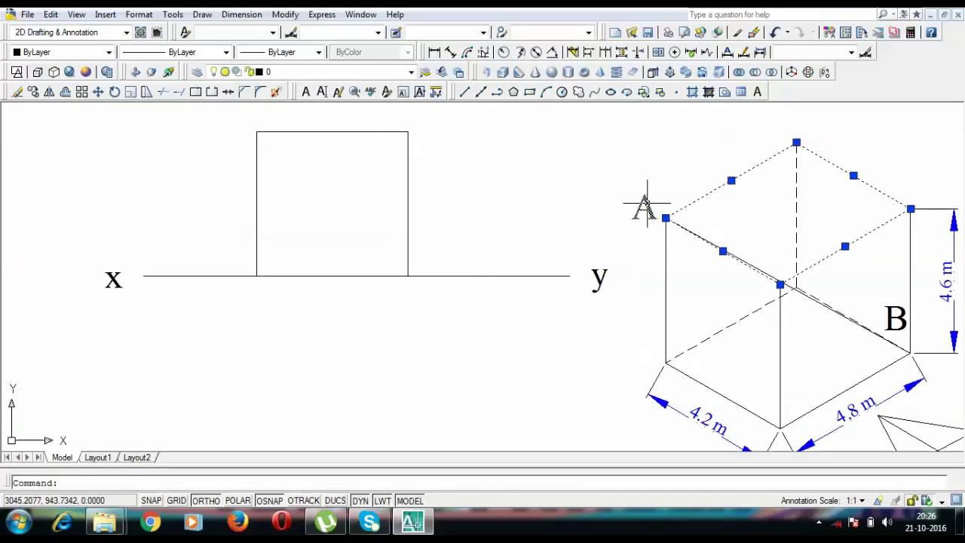
pyautogui.moveTo(505, 202); pyautogui.dragTo(599, 203, button='middle')
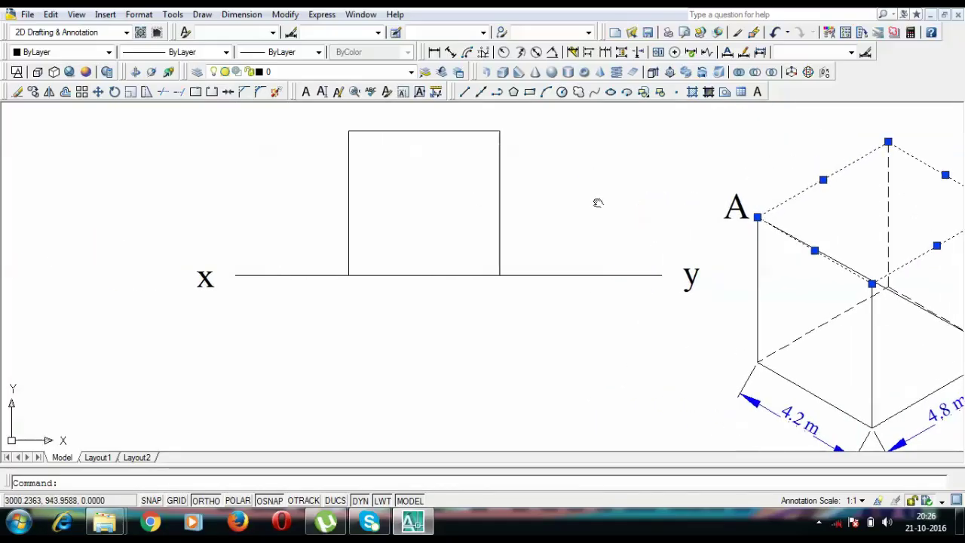
pyautogui.write('l')
pyautogui.press('Return')
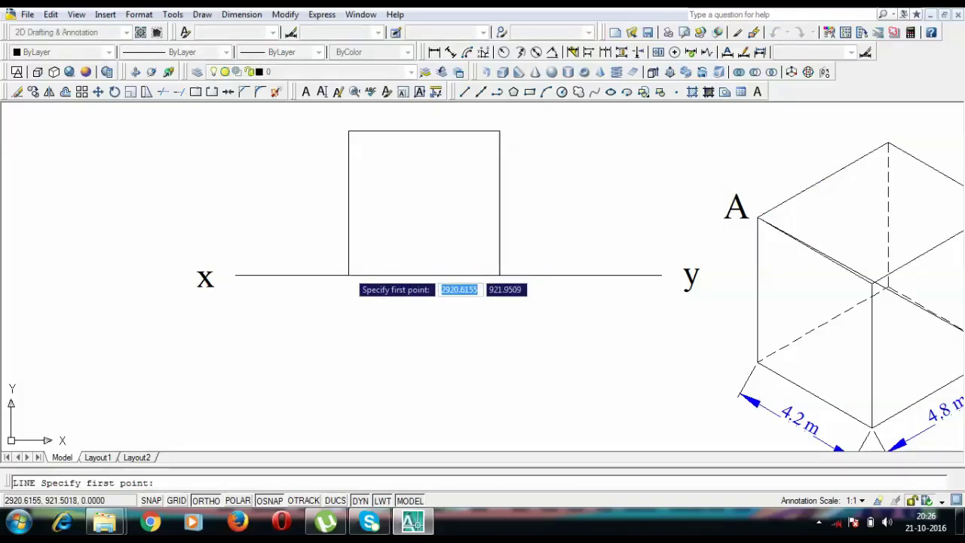
pyautogui.click(349, 275)
pyautogui.write('43')
pyautogui.press('Return')
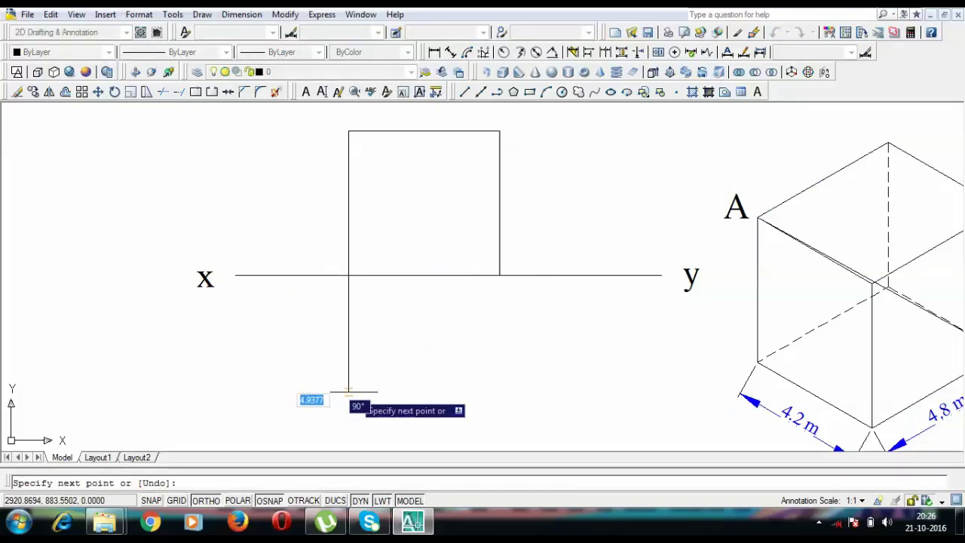
pyautogui.write('48')
pyautogui.press('Return')
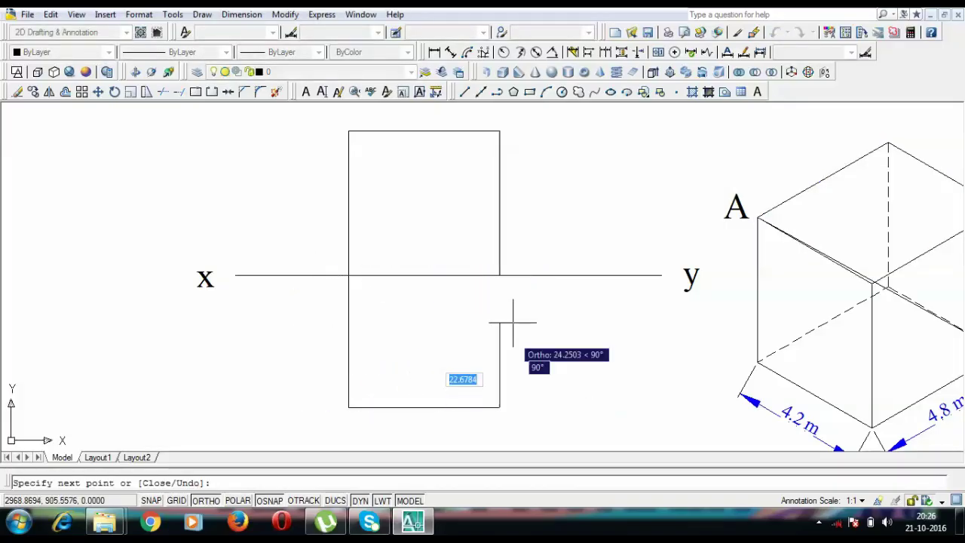
pyautogui.click(499, 275)
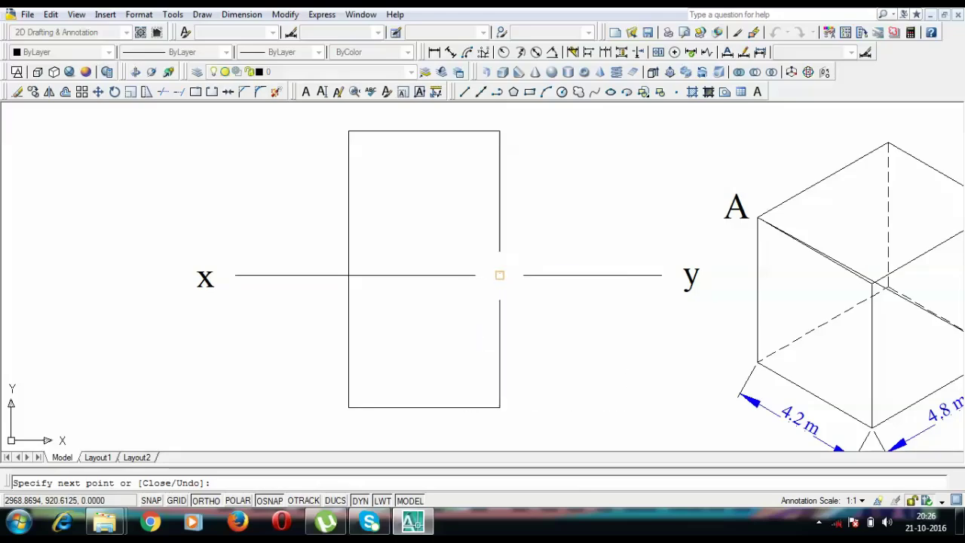
pyautogui.click(348, 275)
pyautogui.press('Return')
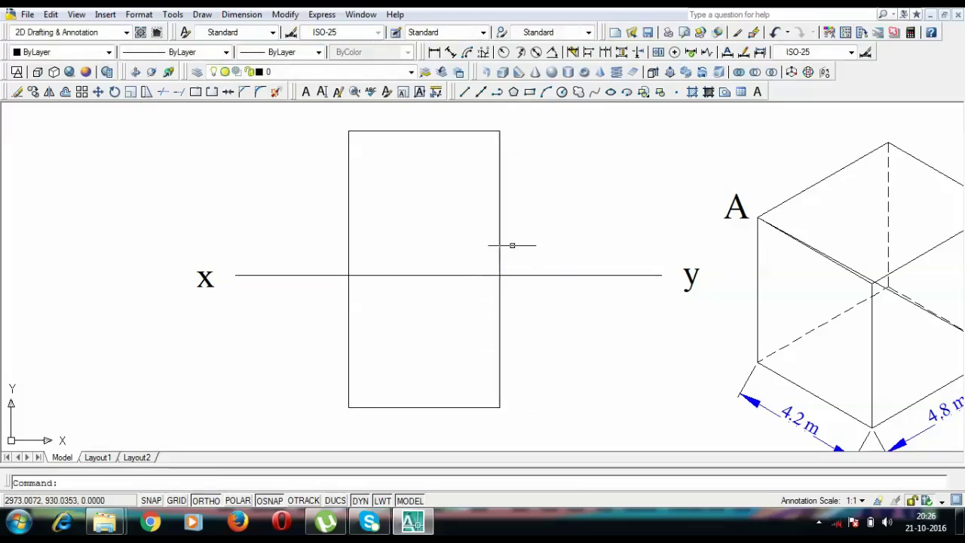
# Review the problem statement and highlight diagonal AB between the opposite top and bottom corners in the isometric view.
pyautogui.moveTo(564, 248)
pyautogui.mouseDown(button='middle')
pyautogui.moveTo(489, 243)
pyautogui.moveTo(502, 282)
pyautogui.mouseUp(button='middle')
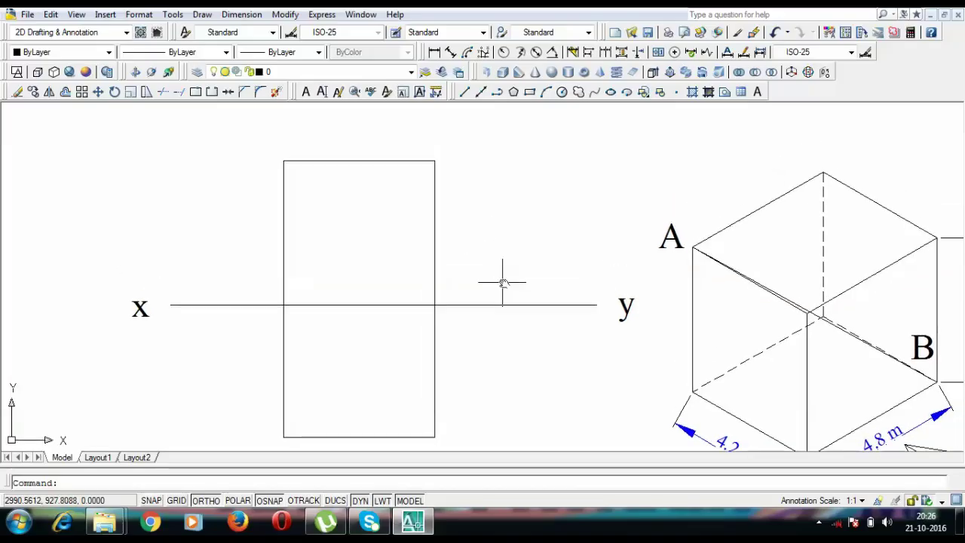
pyautogui.moveTo(503, 283); pyautogui.dragTo(550, 400, button='middle')
pyautogui.scroll(2, 605, 142)
pyautogui.scroll(-1, 273, 181)
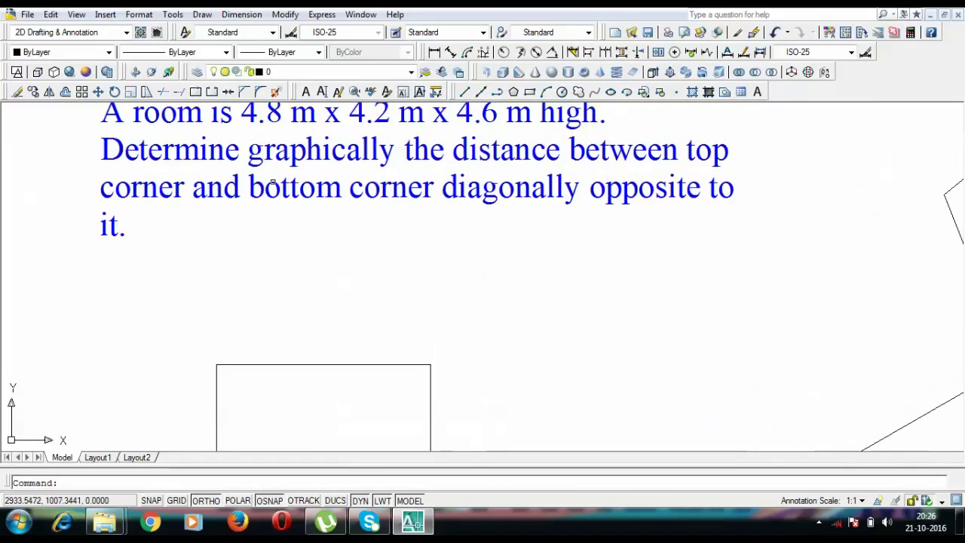
pyautogui.moveTo(549, 298)
pyautogui.mouseDown(button='middle')
pyautogui.moveTo(365, 134)
pyautogui.moveTo(269, 18)
pyautogui.mouseUp(button='middle')
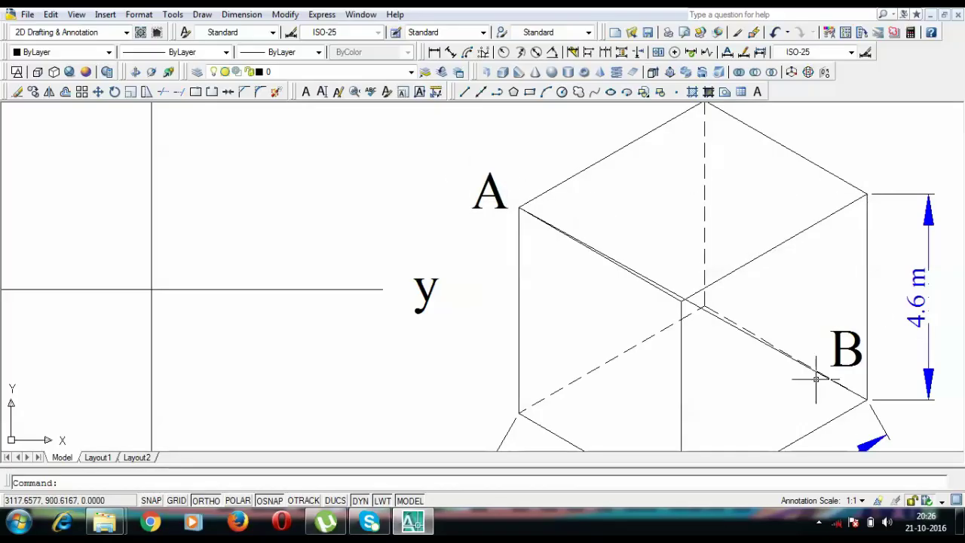
pyautogui.click(718, 320)
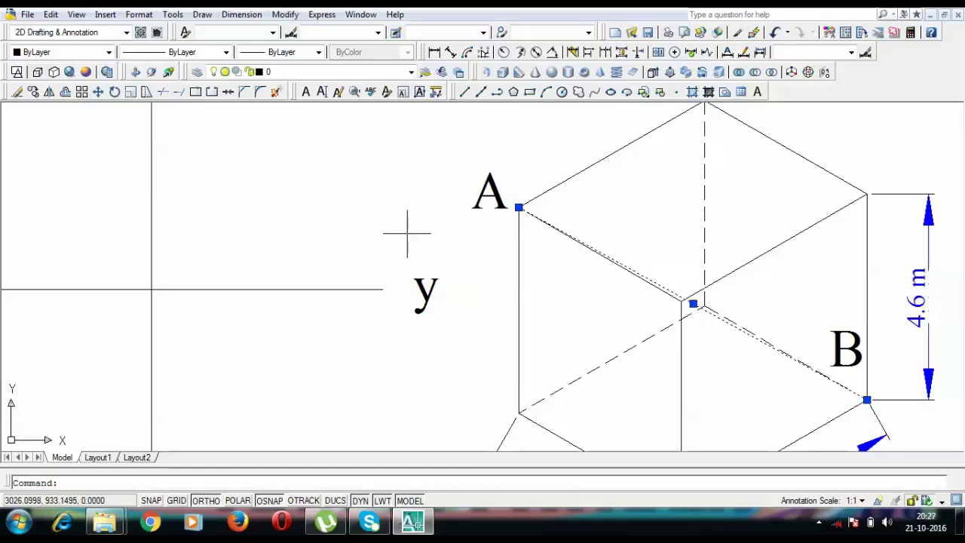
pyautogui.scroll(-3, 405, 233)
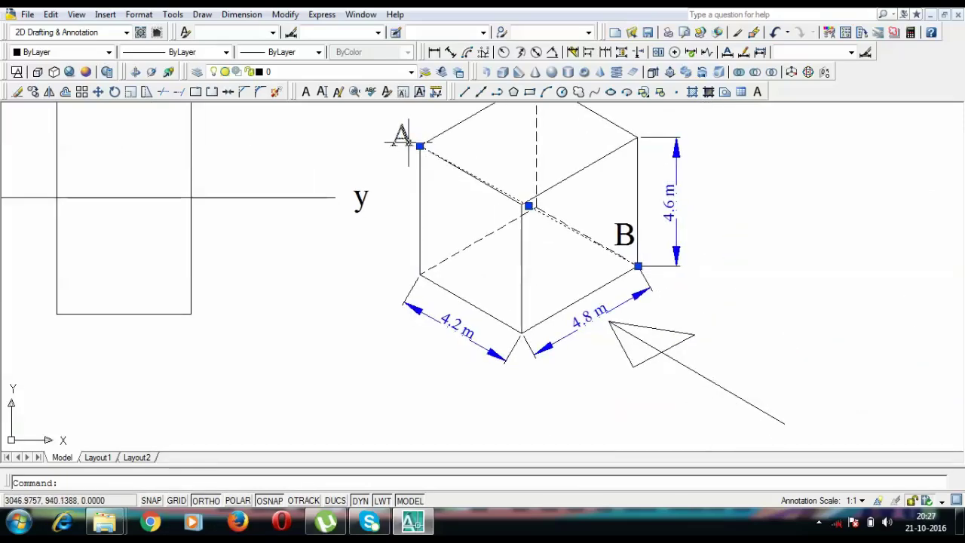
pyautogui.scroll(3, 402, 137)
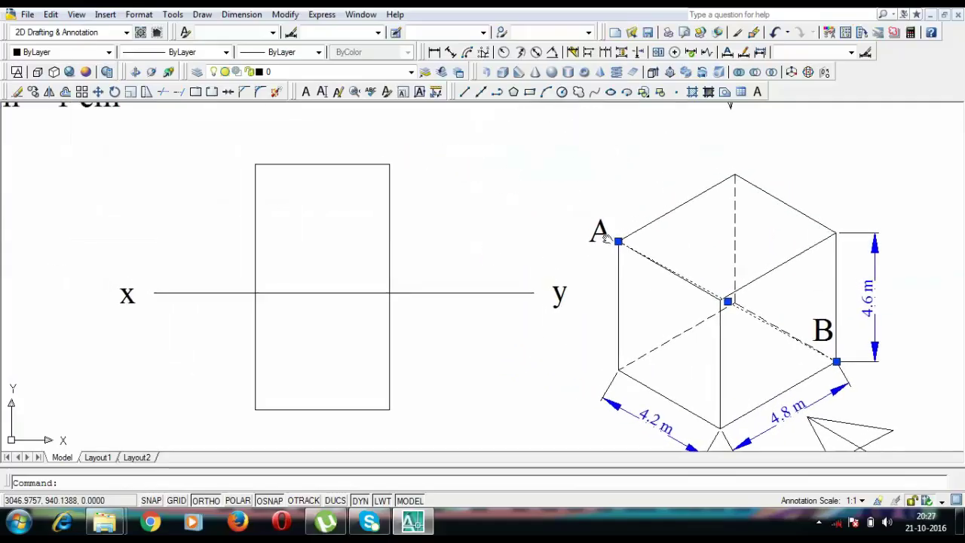
# Copy label A to the front view's upper-left corner and change the copy's text to a'.
pyautogui.write('1 m = 1 cm')
pyautogui.press('Escape')
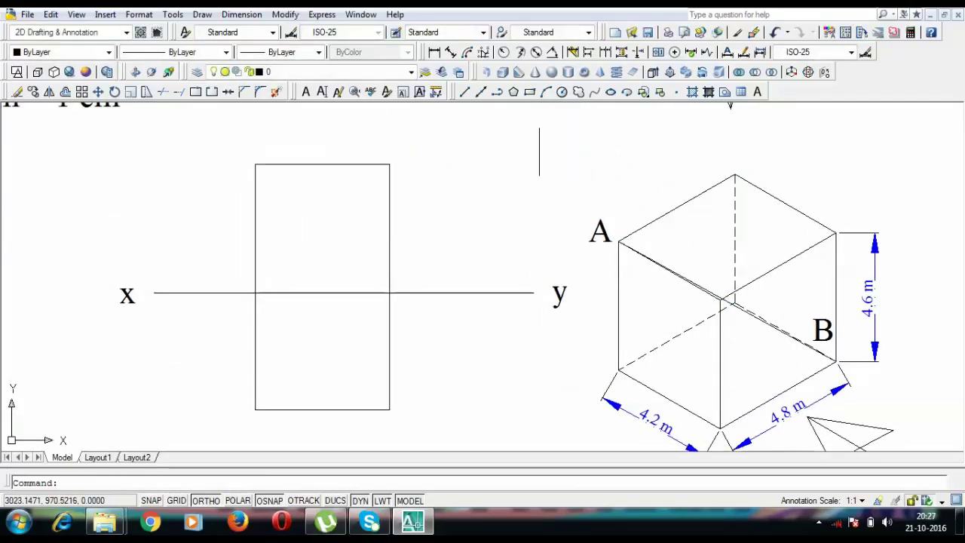
pyautogui.click(603, 239)
pyautogui.hotkey('ctrl', 'c')
pyautogui.hotkey('ctrl', 'v')
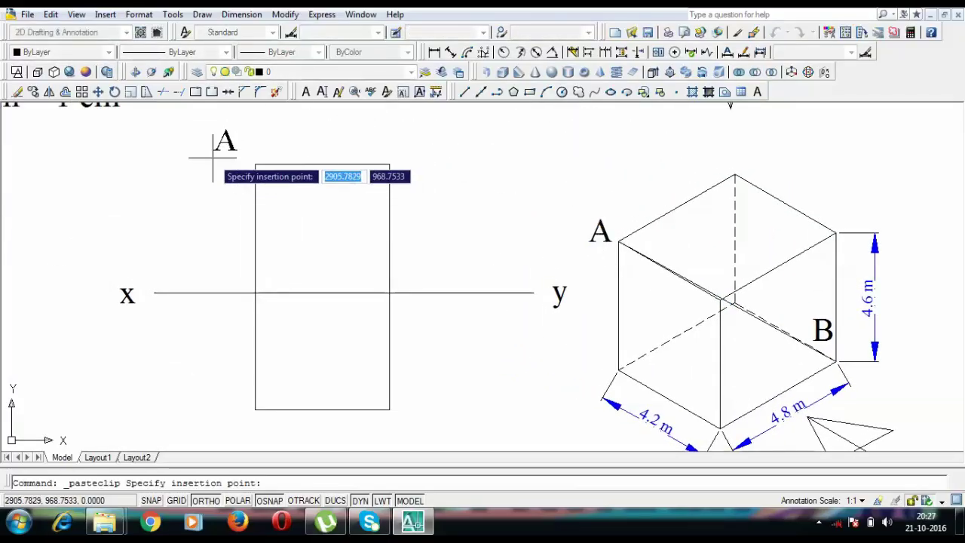
pyautogui.click(231, 161)
pyautogui.doubleClick(241, 146)
pyautogui.write('a')
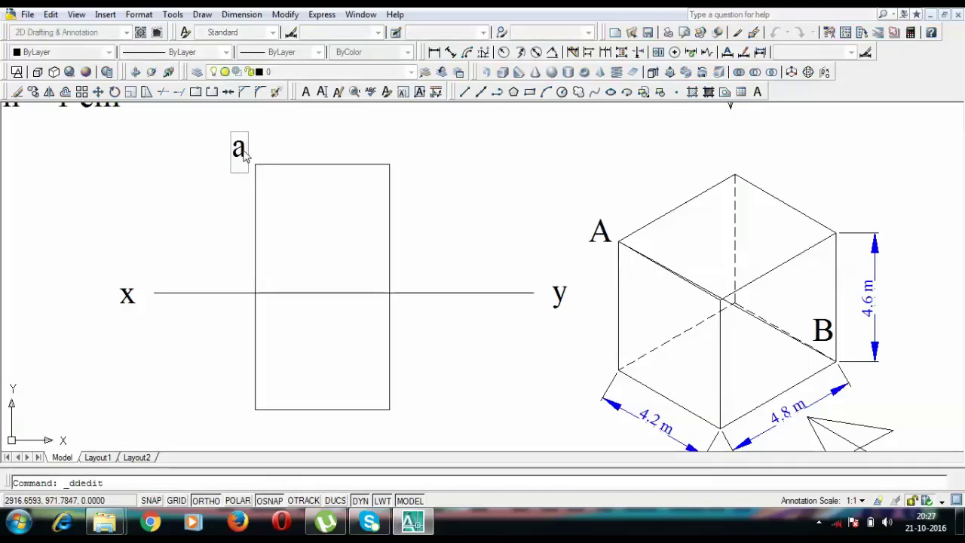
pyautogui.write("'")
pyautogui.press('Return')
pyautogui.press('Return')
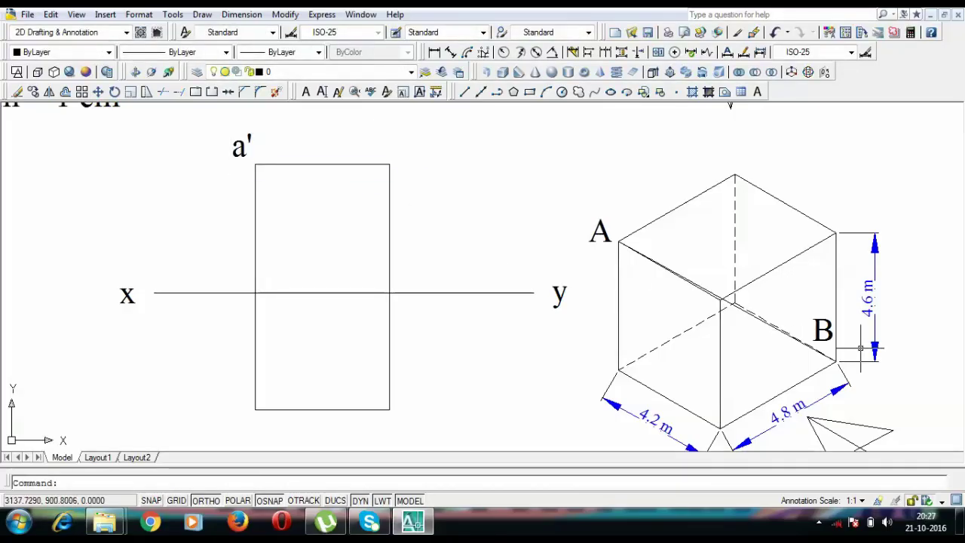
# Place another label copy at the front view's lower-right corner on the xy line and change its text to b'.
pyautogui.hotkey('ctrl', 'v')
pyautogui.click(391, 300)
pyautogui.doubleClick(399, 278)
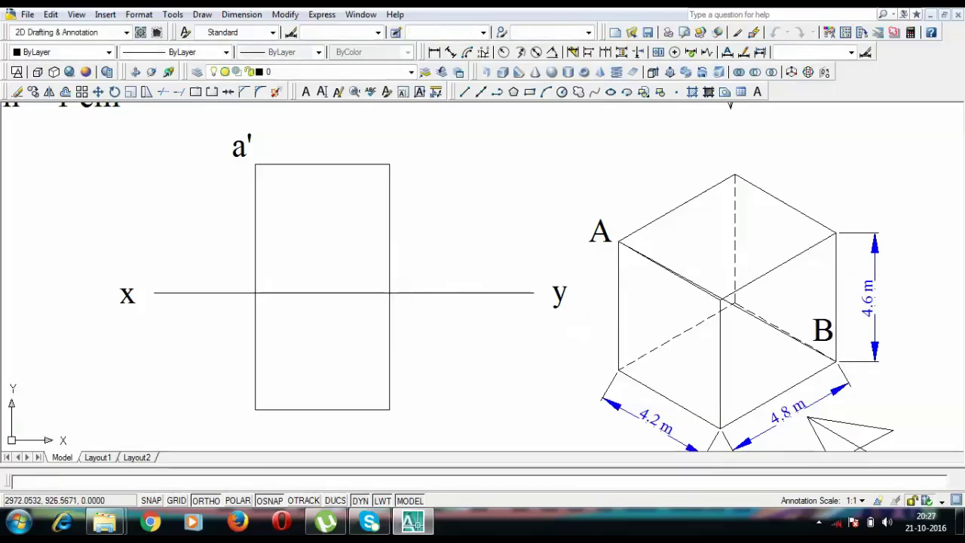
pyautogui.write("b'")
pyautogui.press('Return')
pyautogui.press('Return')
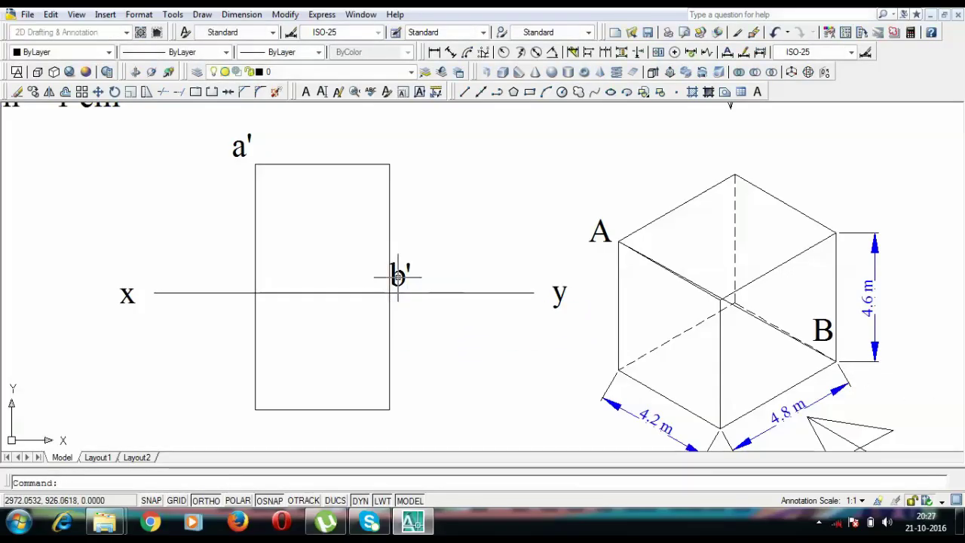
# Draw the front-view diagonal as a line from corner a' to corner b'.
pyautogui.click(714, 293)
pyautogui.write('l')
pyautogui.press('Return')
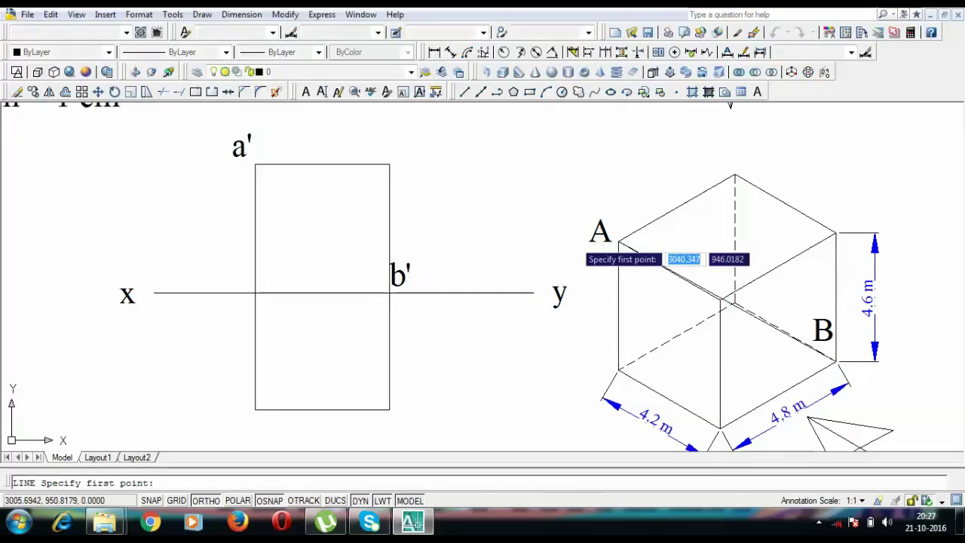
pyautogui.click(256, 163)
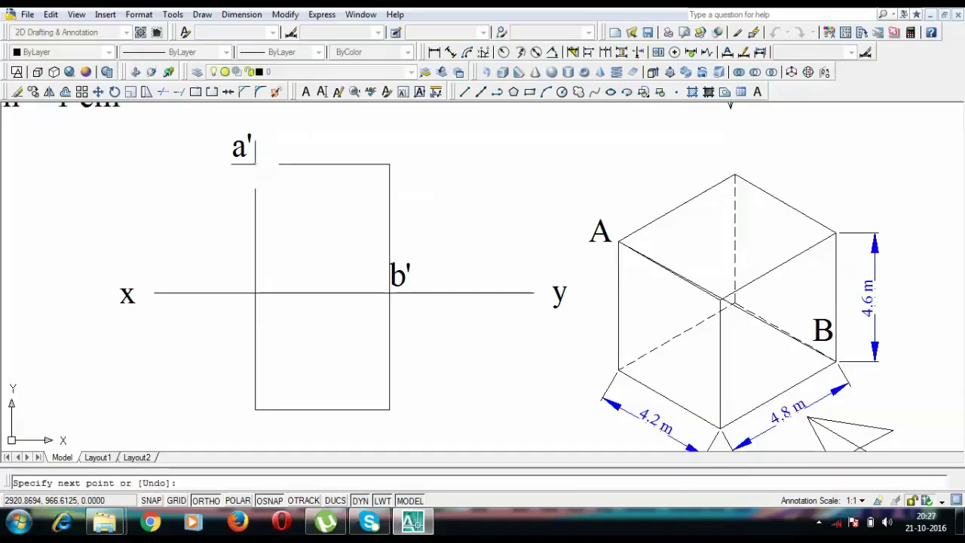
pyautogui.click(390, 292)
pyautogui.press('Return')
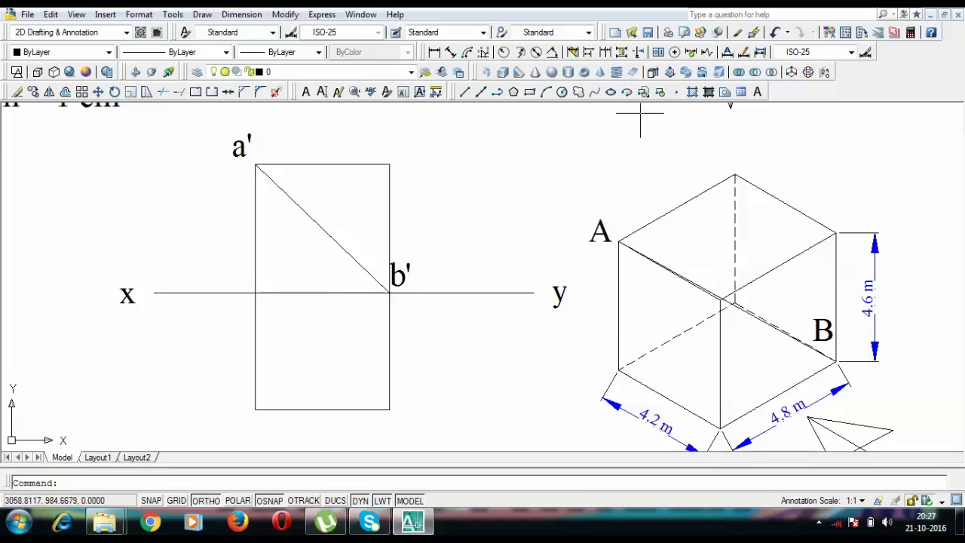
# Label the top view's upper-left corner a, just below the xy line, using a copy of label A.
pyautogui.hotkey('ctrl', 'v')
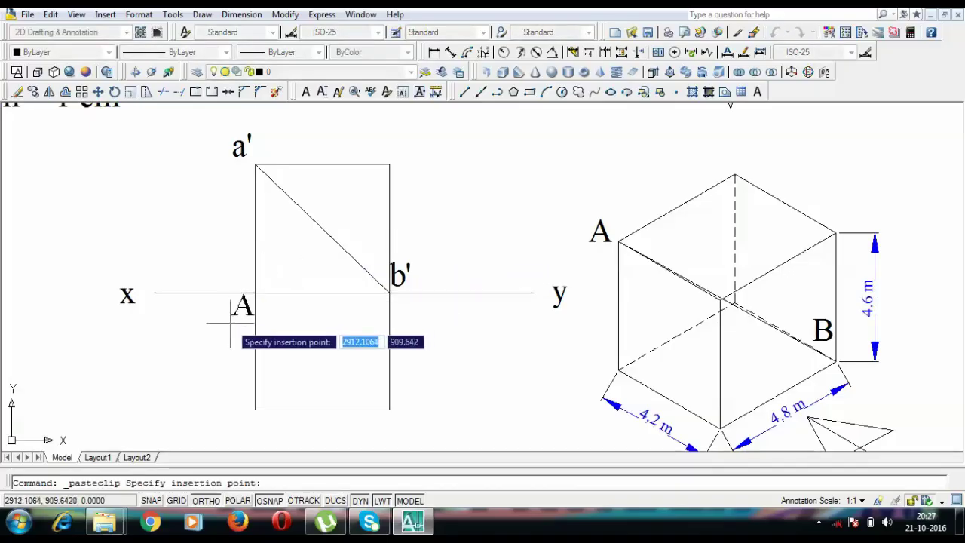
pyautogui.click(244, 304)
pyautogui.hotkey('ctrl', 'z')
pyautogui.hotkey('ctrl', 'v')
pyautogui.click(236, 315)
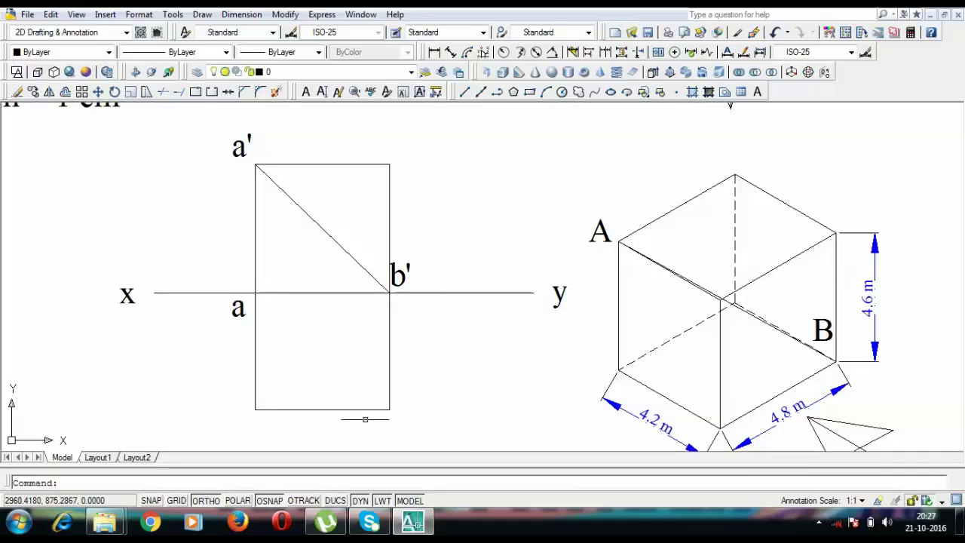
# Place a label copy at the top view's lower-right corner and change its text to b.
pyautogui.hotkey('ctrl', 'v')
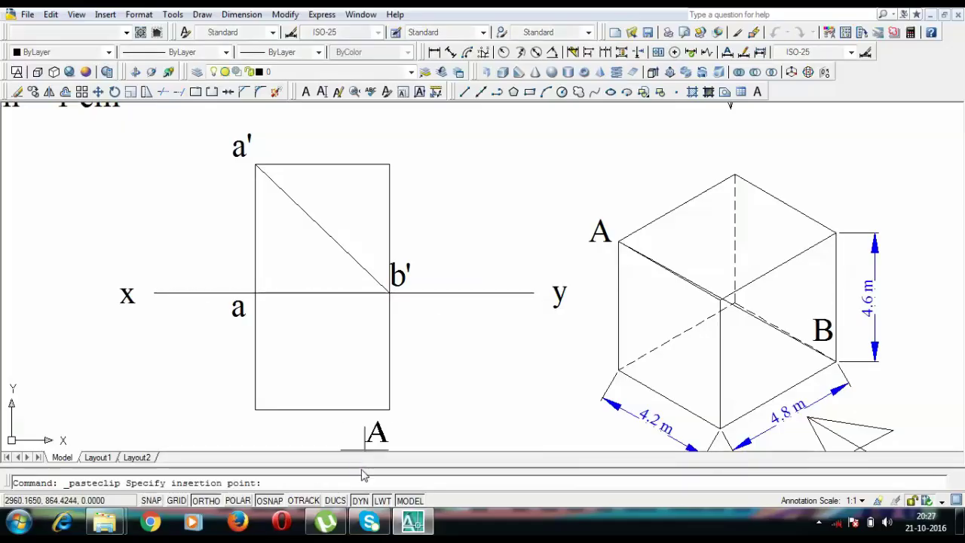
pyautogui.click(399, 401)
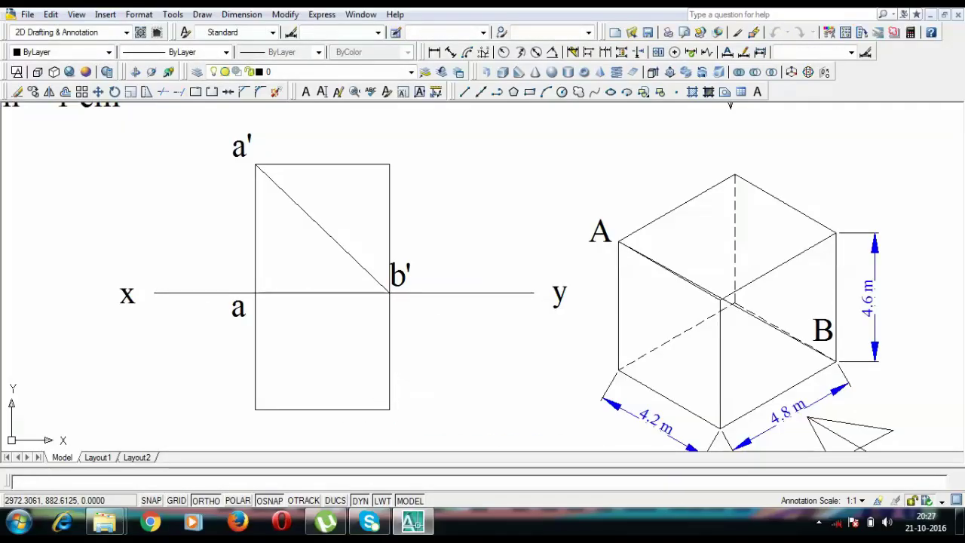
pyautogui.doubleClick(402, 407)
pyautogui.write('b')
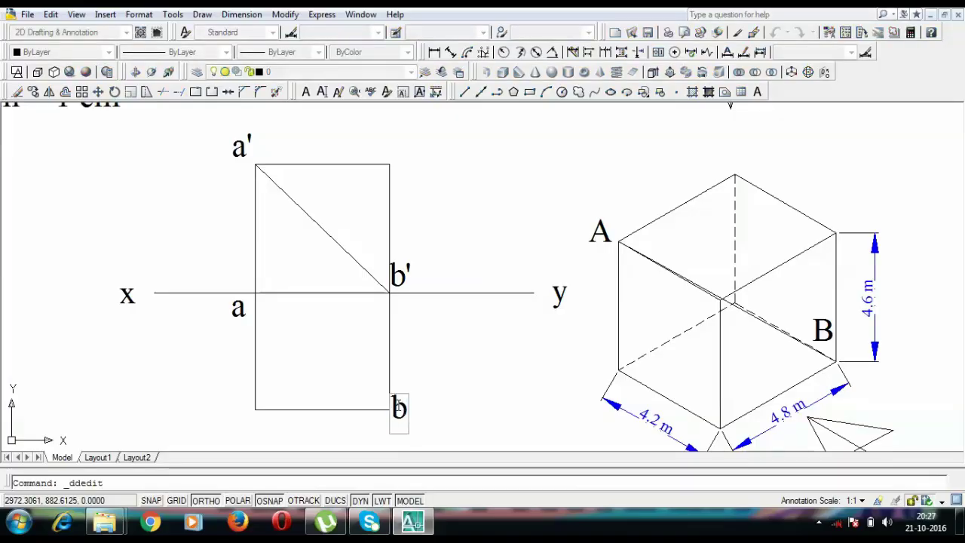
pyautogui.press('Return')
pyautogui.press('Return')
# Draw the top-view diagonal as a line from corner a to corner b.
pyautogui.write('l')
pyautogui.press('Return')
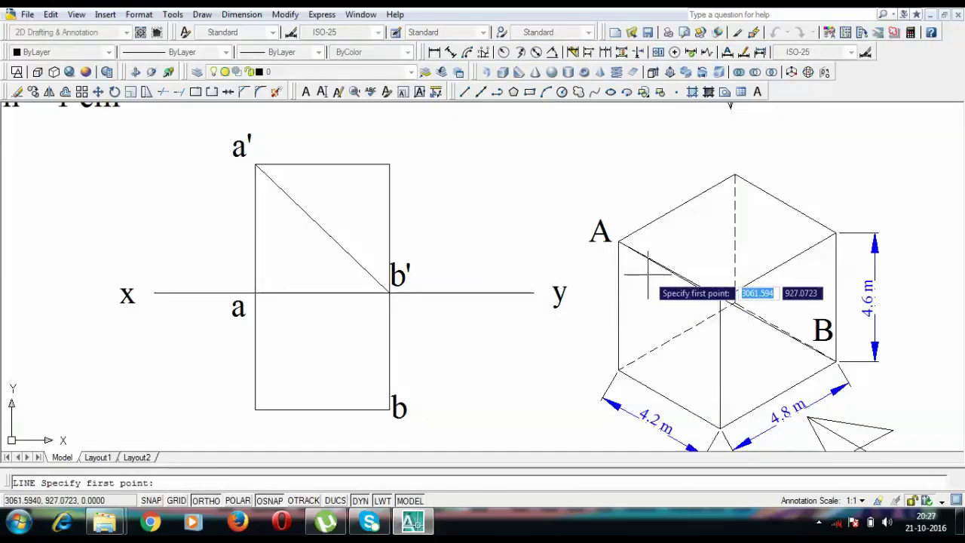
pyautogui.click(256, 292)
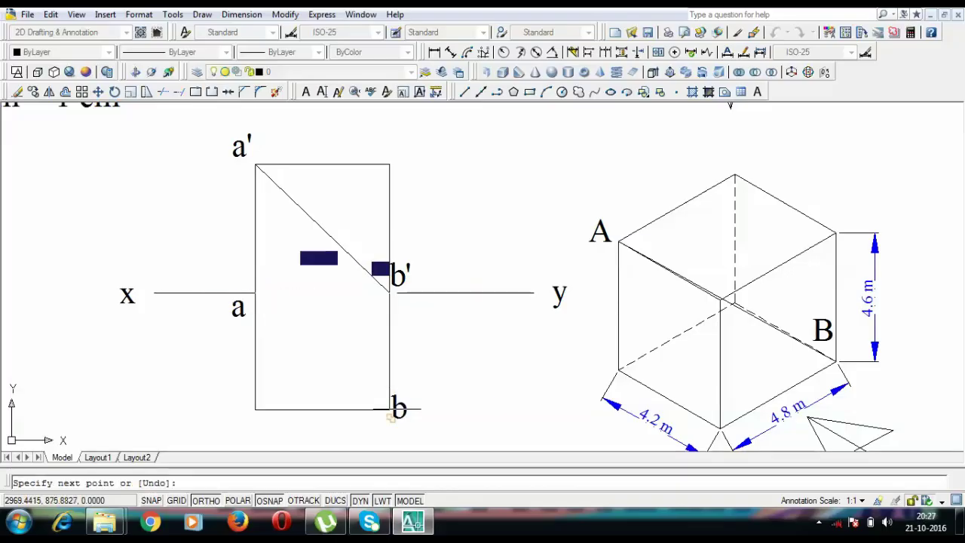
pyautogui.click(390, 410)
pyautogui.press('Return')
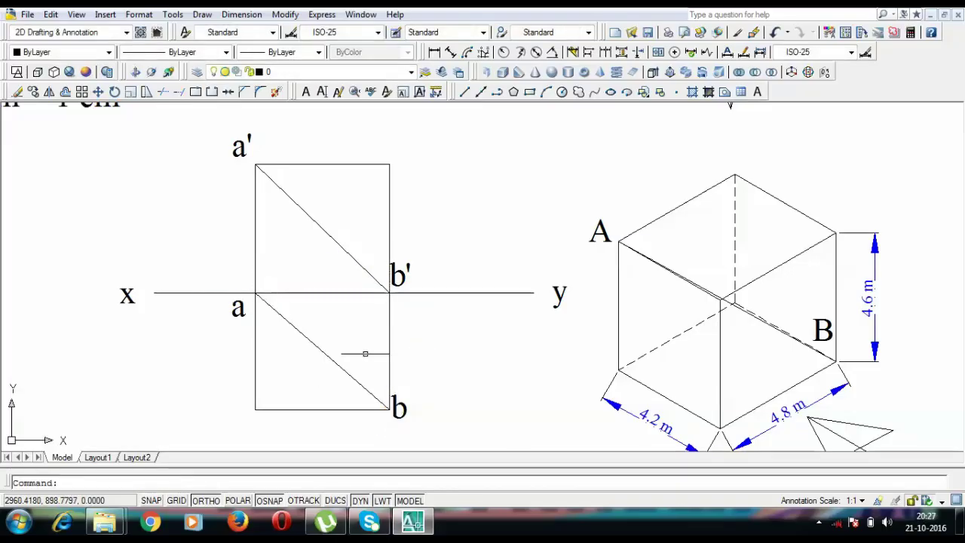
# Highlight the diagonal projections a'b' and ab to compare them in the front and top views.
pyautogui.click(349, 253)
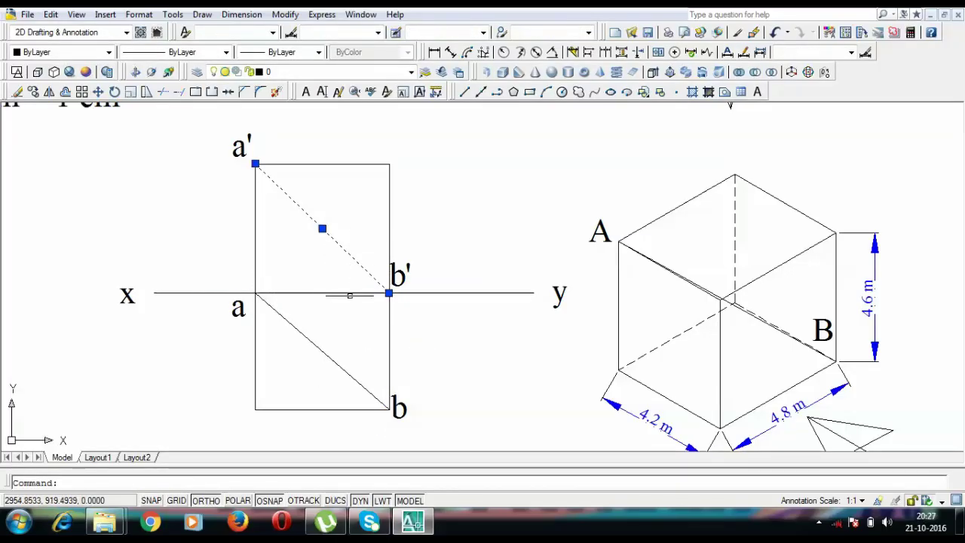
pyautogui.click(332, 361)
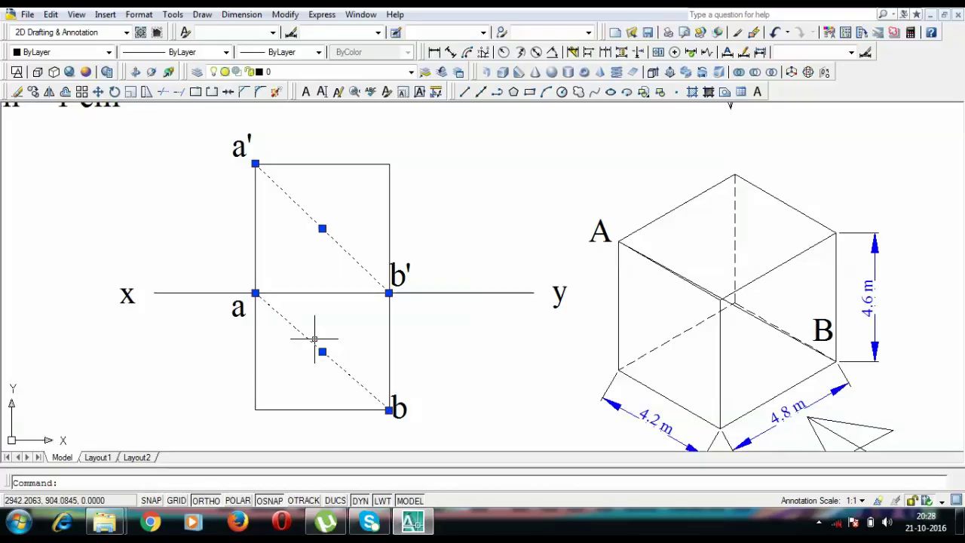
pyautogui.press('Escape')
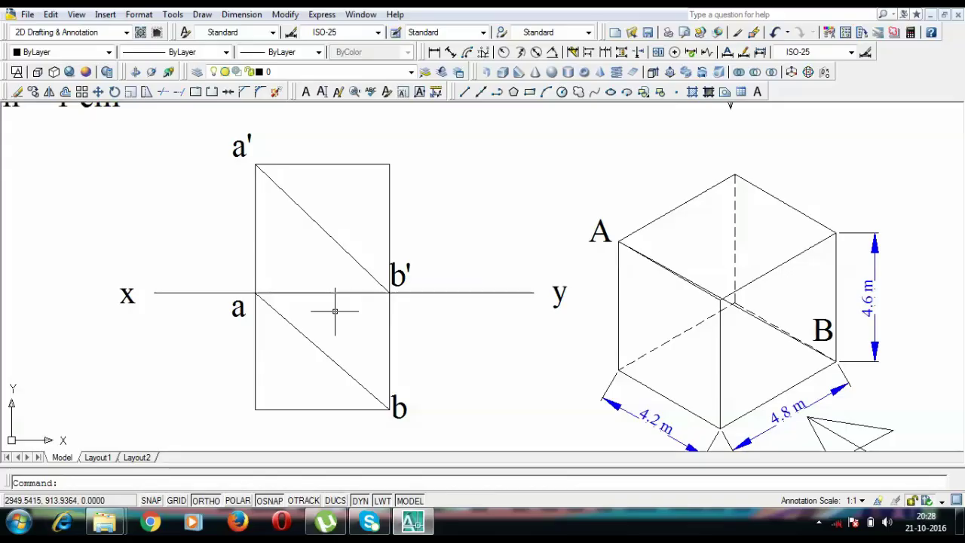
pyautogui.click(334, 274)
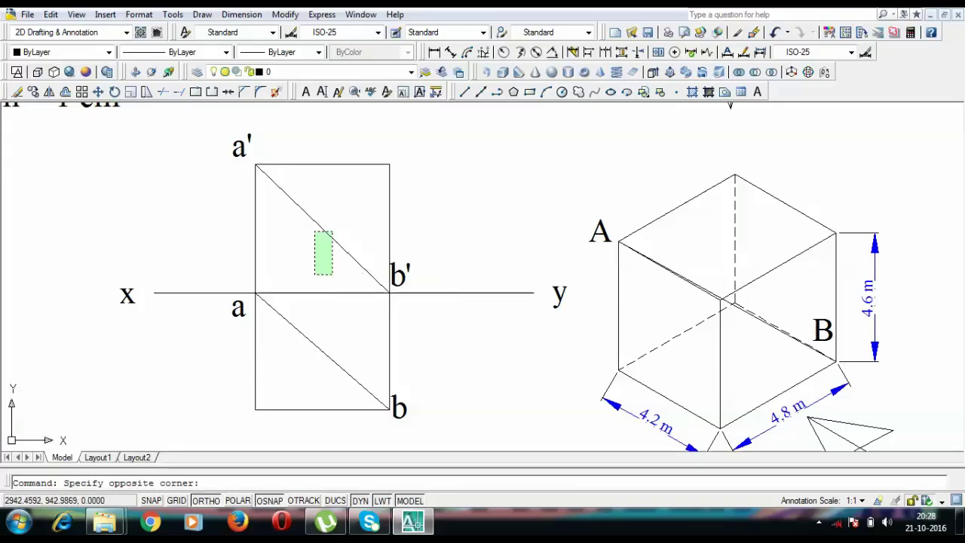
pyautogui.click(310, 205)
pyautogui.press('Escape')
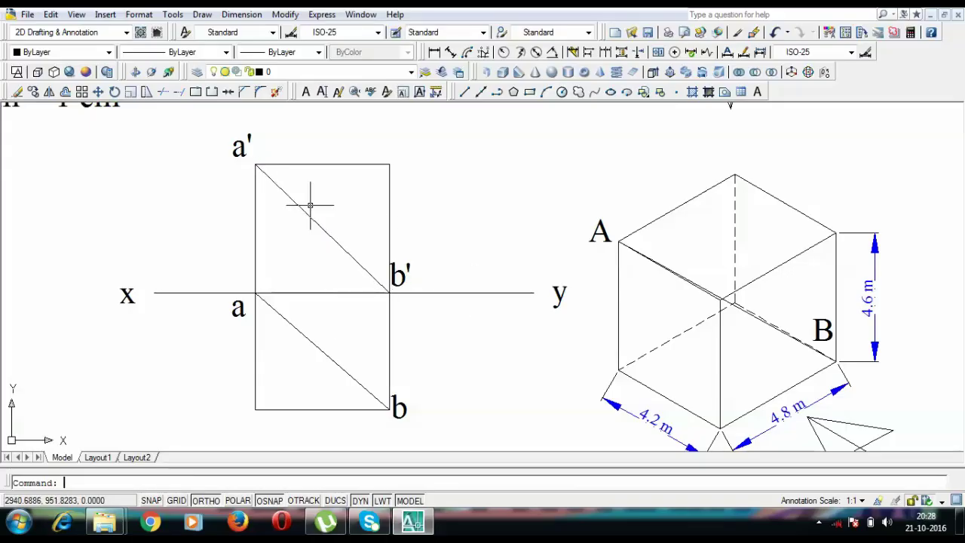
pyautogui.click(344, 384)
pyautogui.click(306, 342)
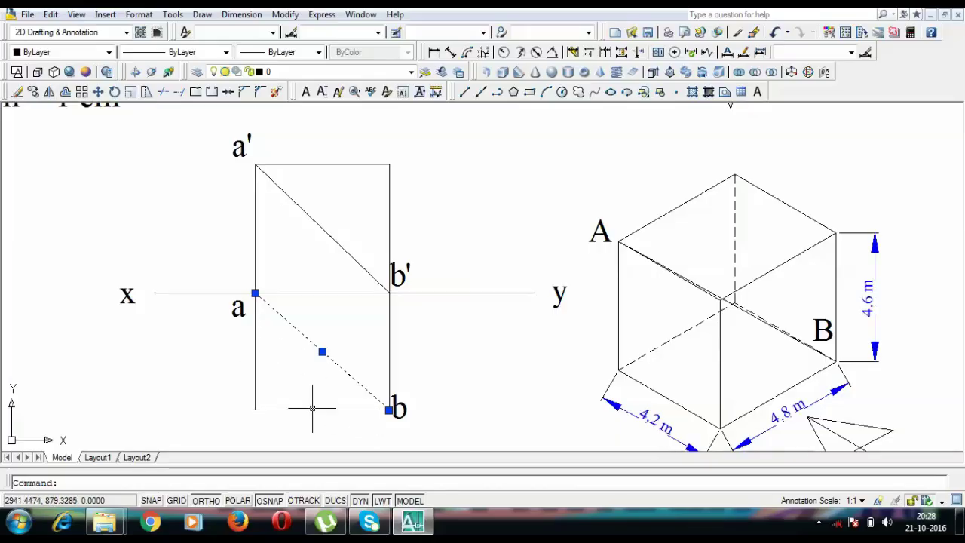
# Extend the top view's bottom edge horizontally to the left by about 25 units beyond its left corner.
pyautogui.click(255, 410)
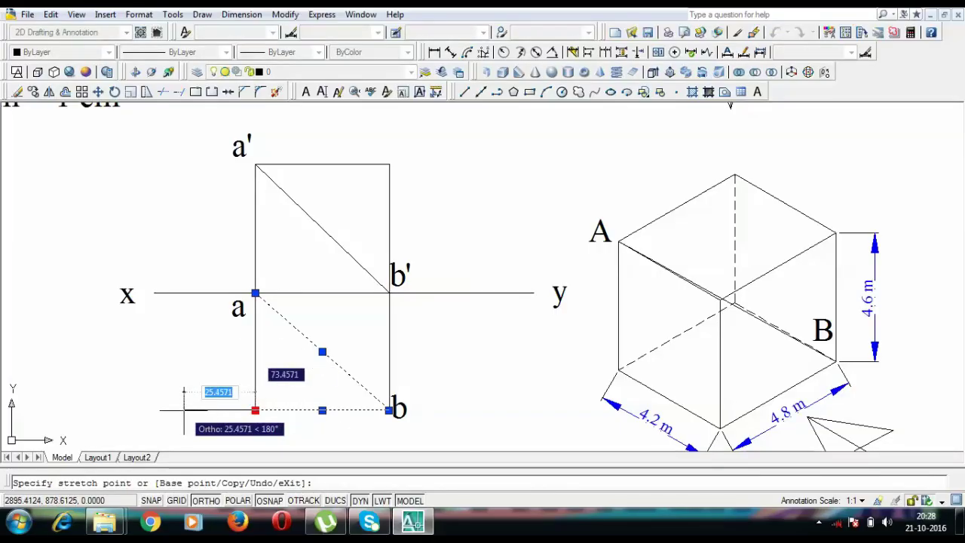
pyautogui.click(183, 410)
pyautogui.write('l')
pyautogui.press('Return')
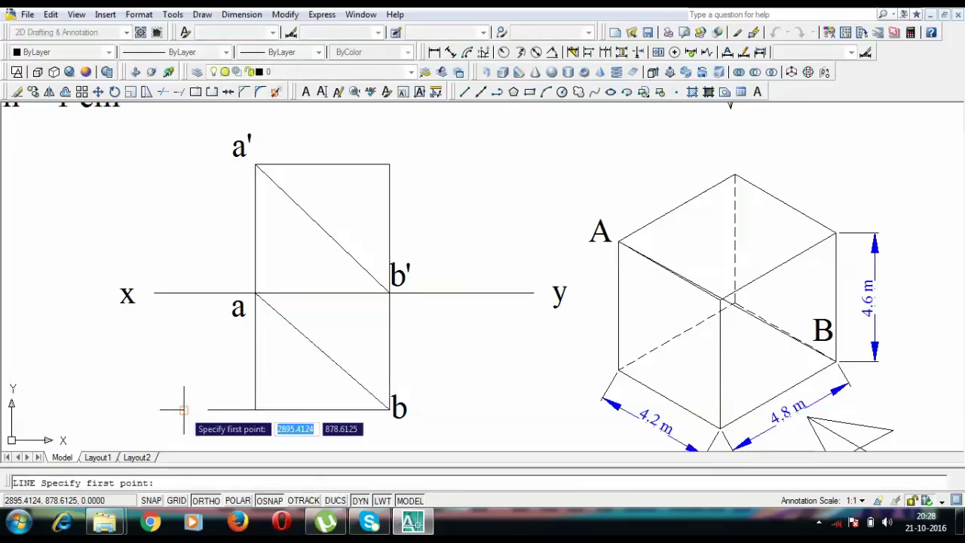
pyautogui.write('arc')
pyautogui.press('Return')
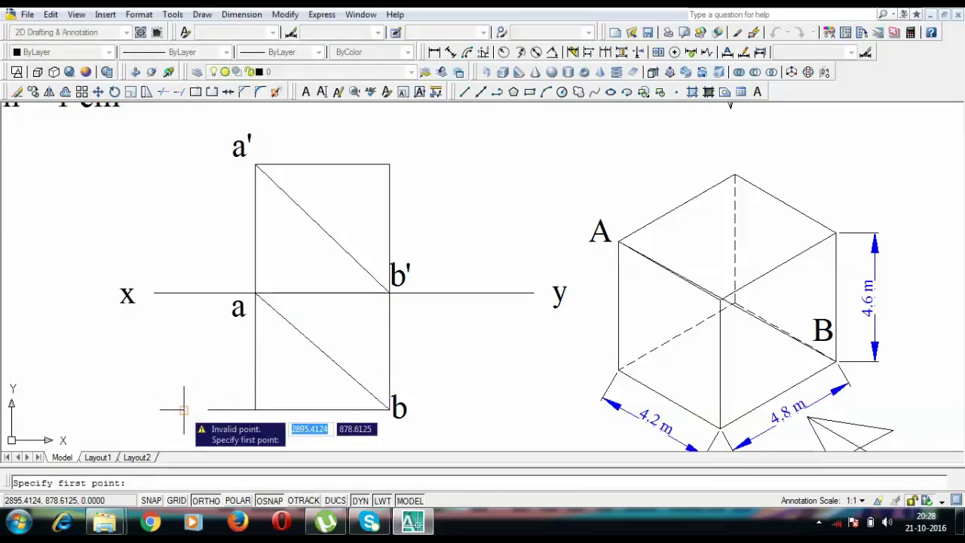
pyautogui.press('Escape')
# With Ortho off, draw an arc centred at b from point a down to the extended bottom edge of the top view.
pyautogui.write('arc')
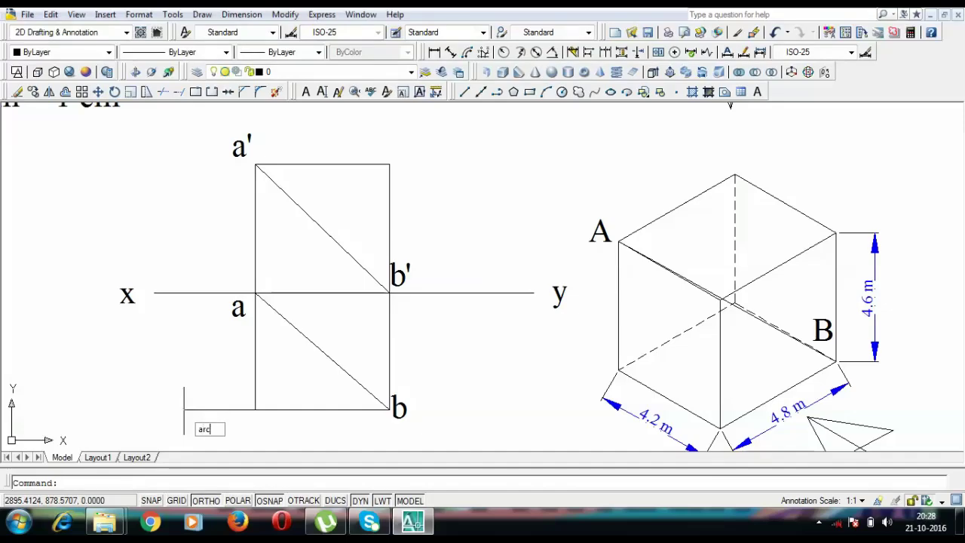
pyautogui.press('Return')
pyautogui.write('c')
pyautogui.press('Return')
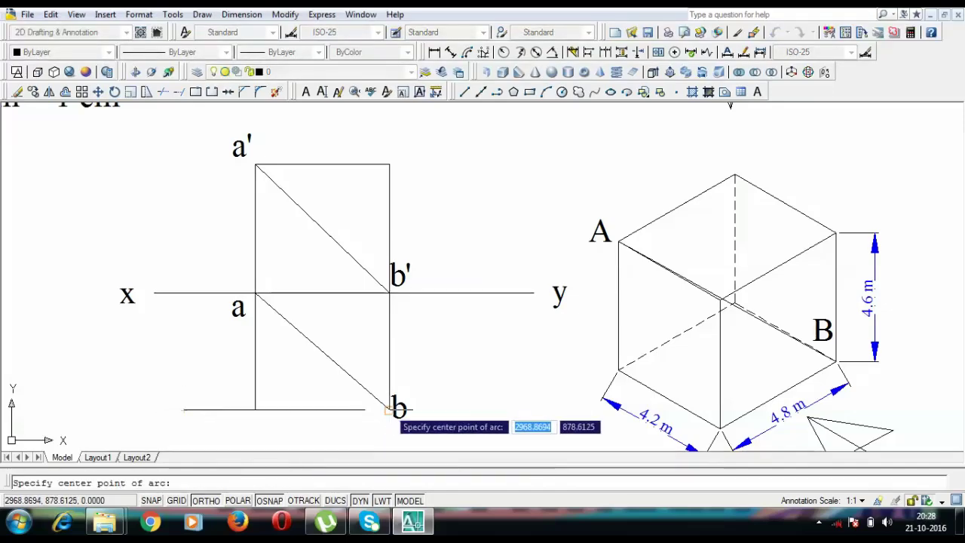
pyautogui.click(390, 409)
pyautogui.click(205, 500)
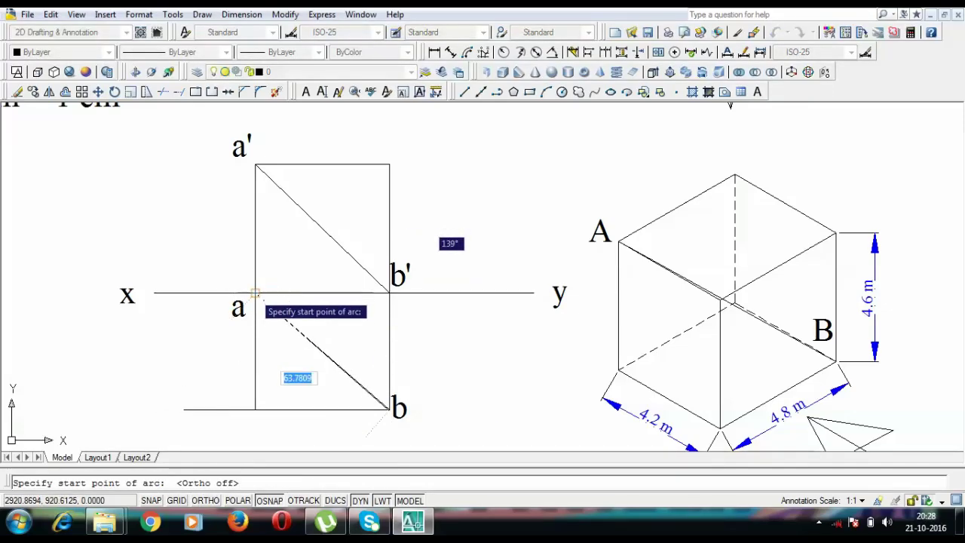
pyautogui.click(256, 292)
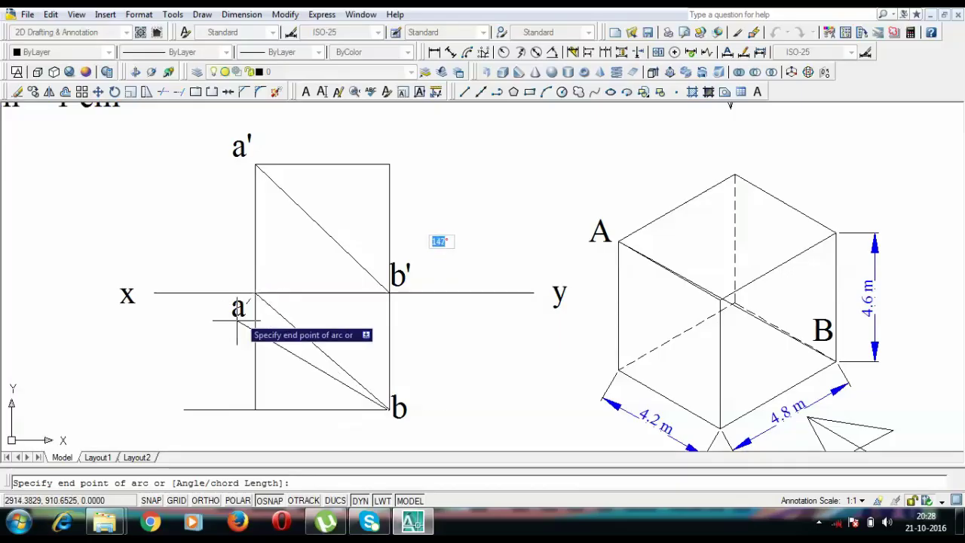
pyautogui.click(211, 410)
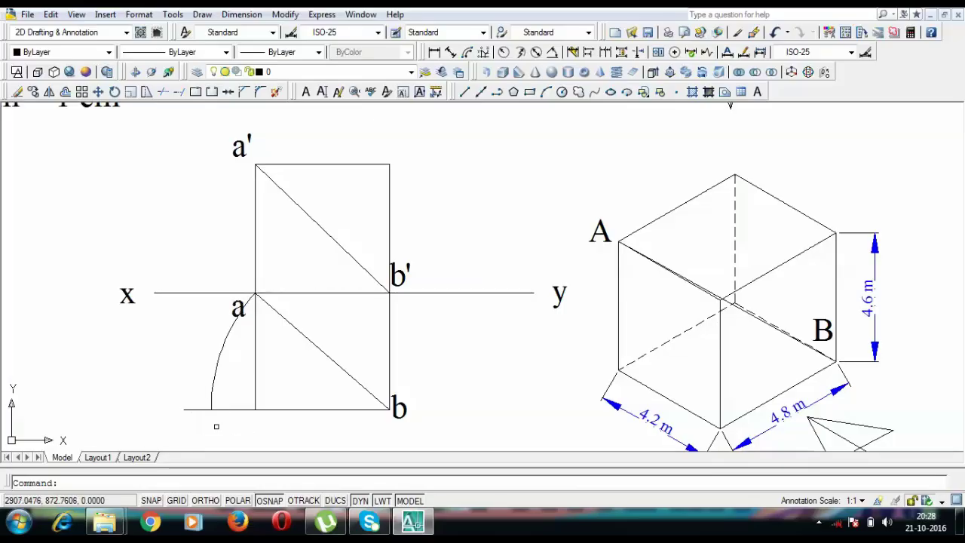
# Label the arc's end on the extended bottom edge a1, using a copy of label A.
pyautogui.hotkey('ctrl', 'v')
pyautogui.press('Escape')
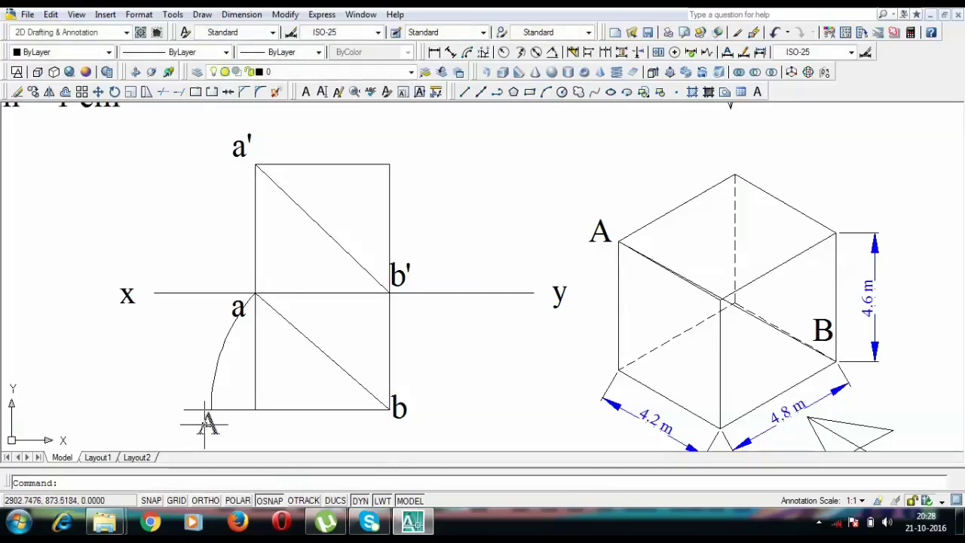
pyautogui.click(204, 427)
pyautogui.doubleClick(207, 426)
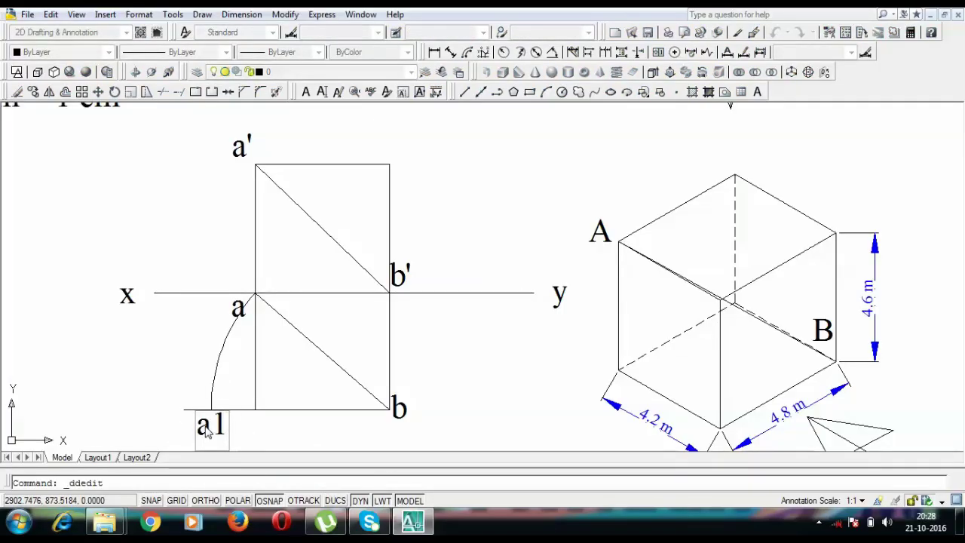
pyautogui.press('Escape')
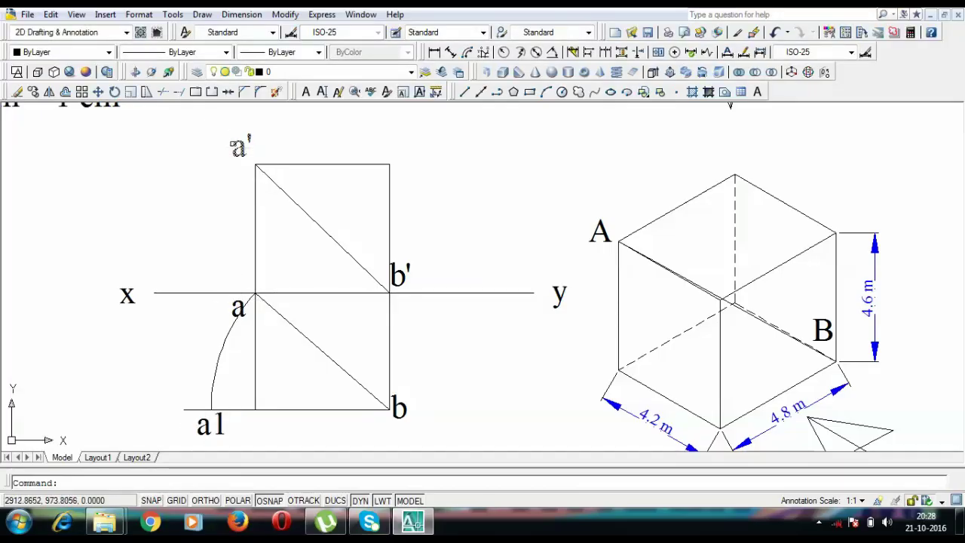
# Extend the front view's top edge horizontally to the left past a', to a total length of about 80 units.
pyautogui.click(257, 165)
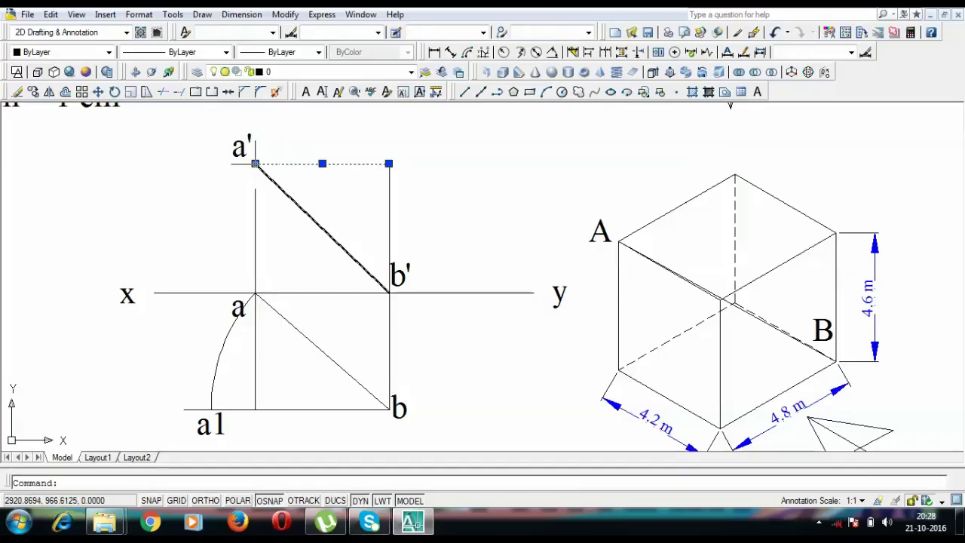
pyautogui.click(255, 163)
pyautogui.click(166, 164)
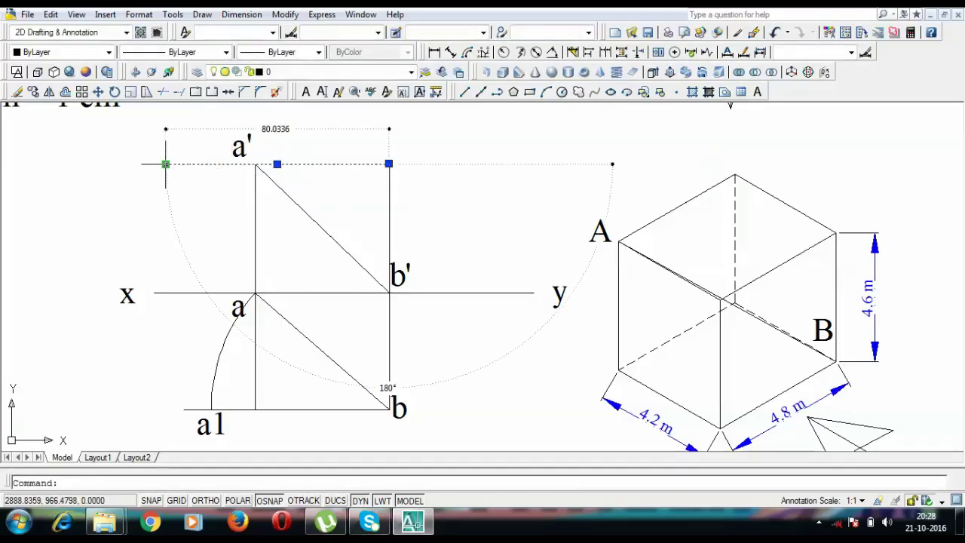
pyautogui.press('Escape')
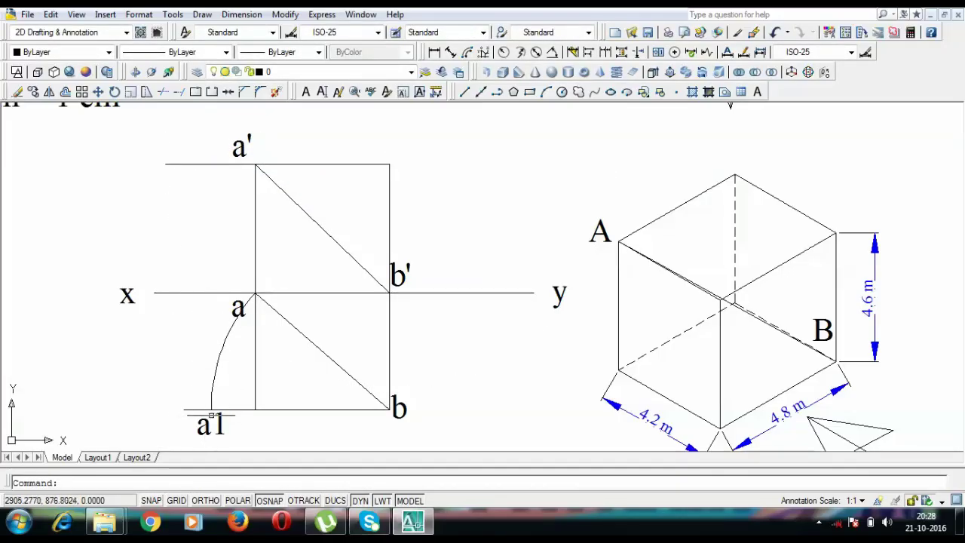
pyautogui.press('l')
pyautogui.press('Return')
pyautogui.click(212, 411)
pyautogui.click(211, 352)
pyautogui.press('Return')
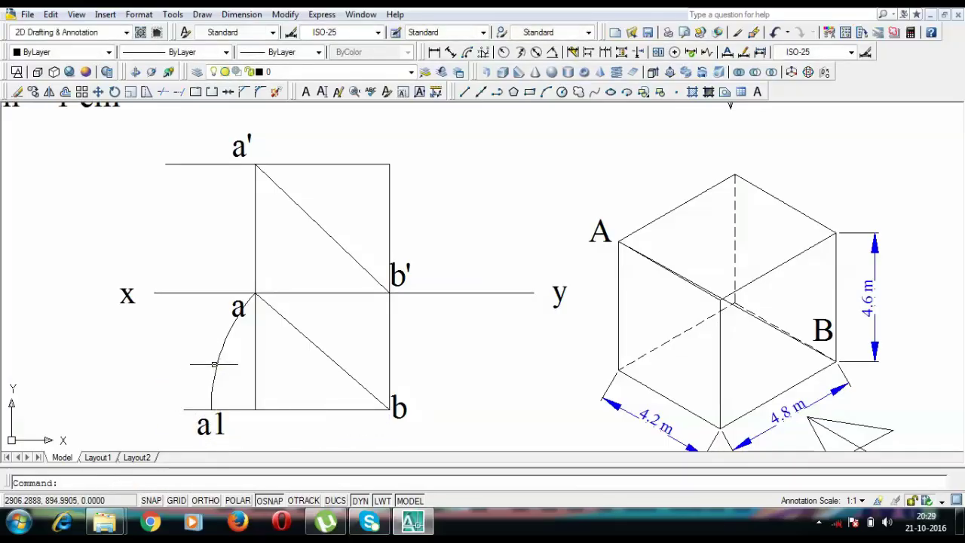
# With Ortho on, draw a vertical projector line from a1 up to the extended top edge of the front view.
pyautogui.press('Return')
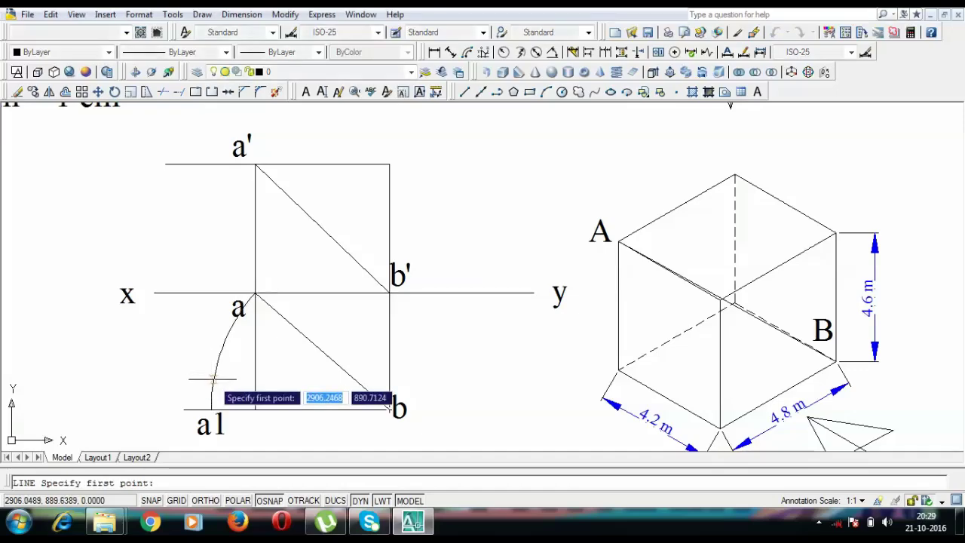
pyautogui.click(211, 411)
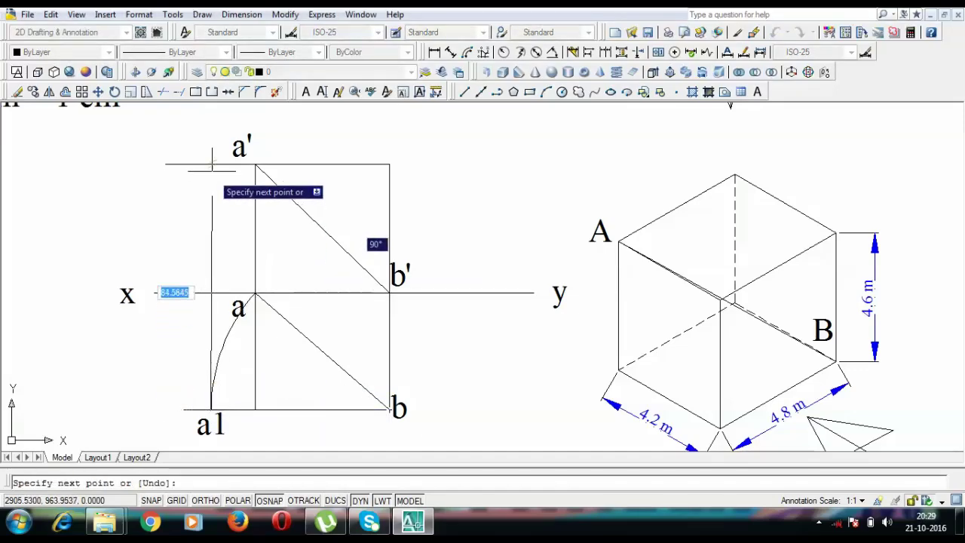
pyautogui.click(205, 500)
pyautogui.click(212, 165)
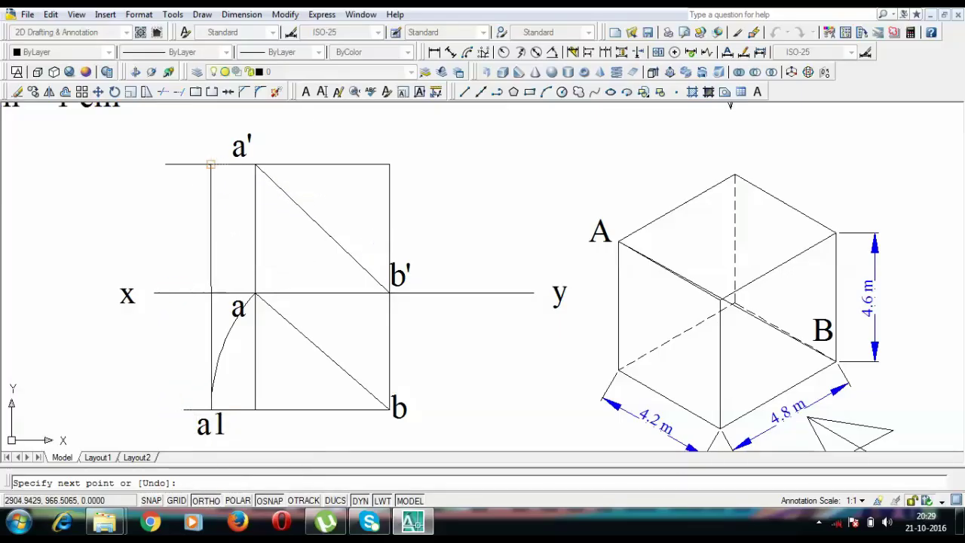
pyautogui.press('Return')
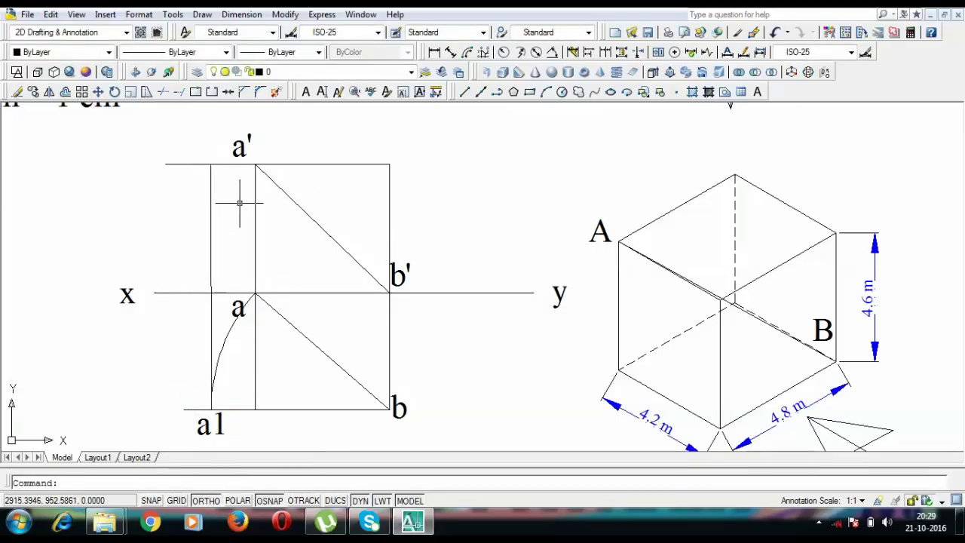
# Label the projector's upper end on the extended top edge a1', using a pasted copy of label A.
pyautogui.hotkey('ctrl', 'v')
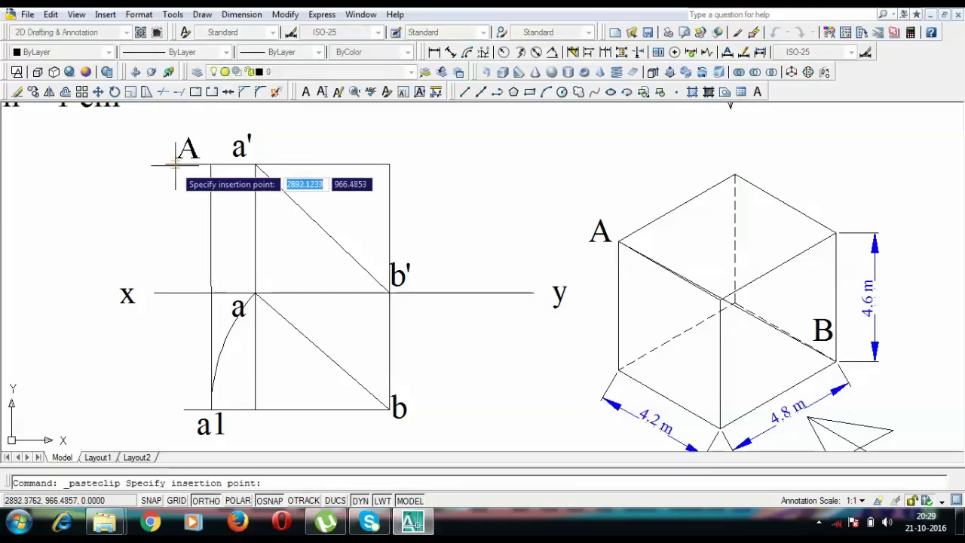
pyautogui.click(186, 143)
pyautogui.doubleClick(187, 145)
pyautogui.write('a1')
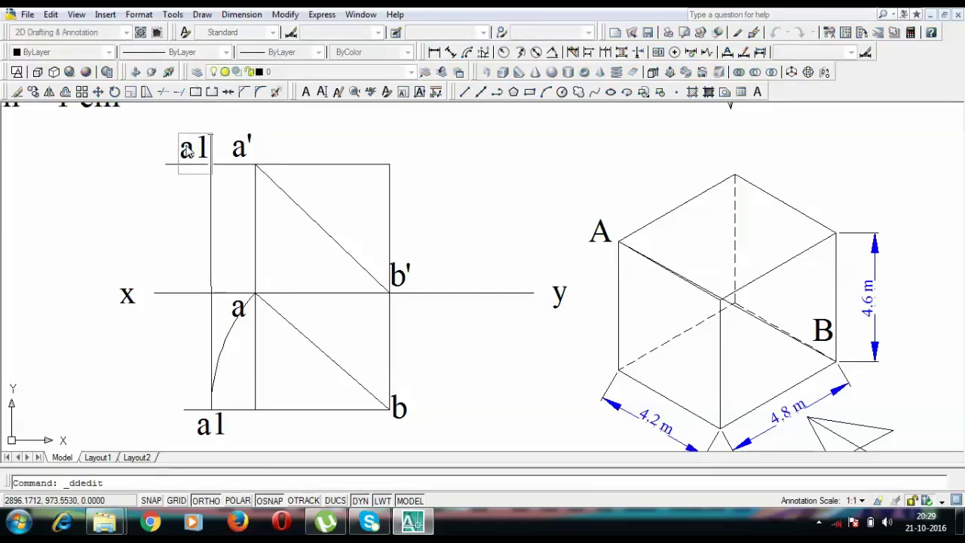
pyautogui.write("'")
pyautogui.press('Return')
pyautogui.press('Return')
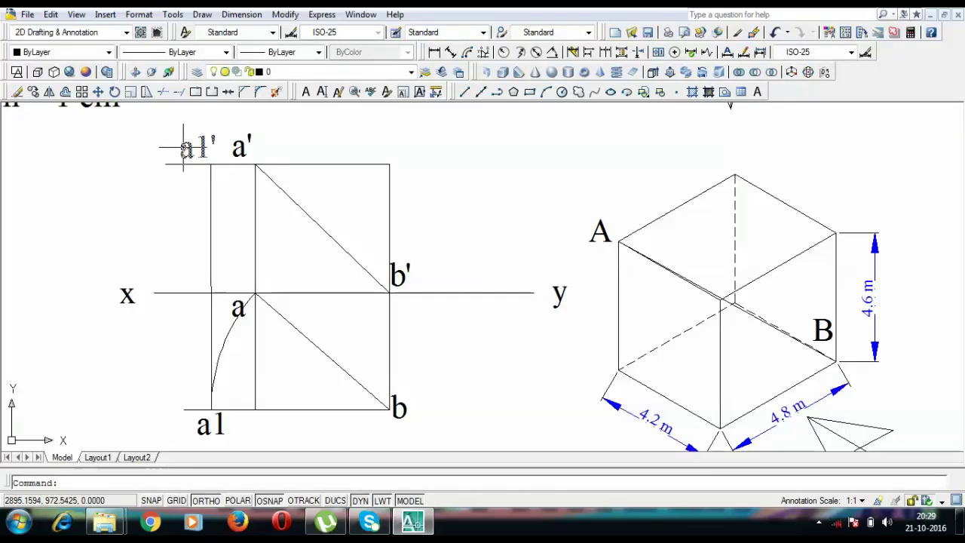
# Draw the true-length line from a1' to b' in the front view.
pyautogui.press('l')
pyautogui.press('Return')
pyautogui.click(210, 164)
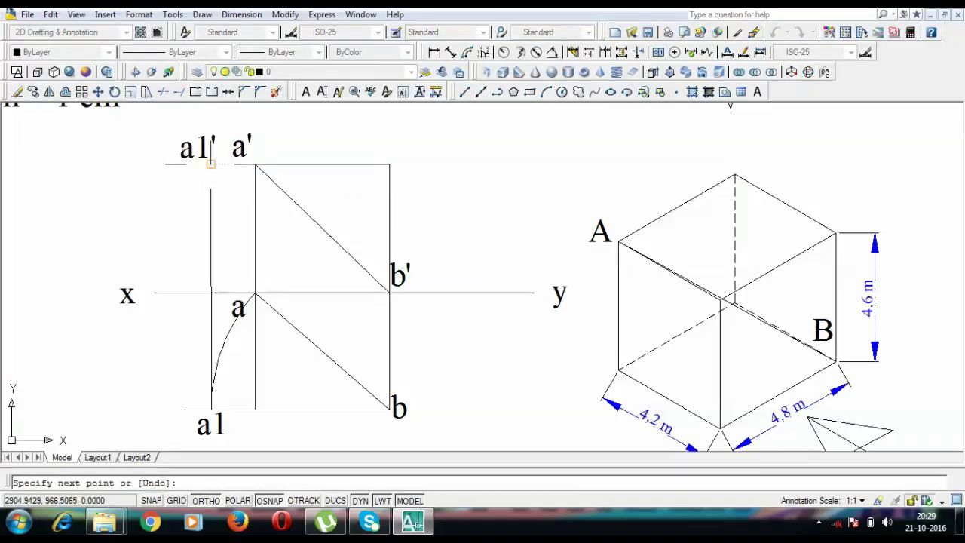
pyautogui.click(389, 293)
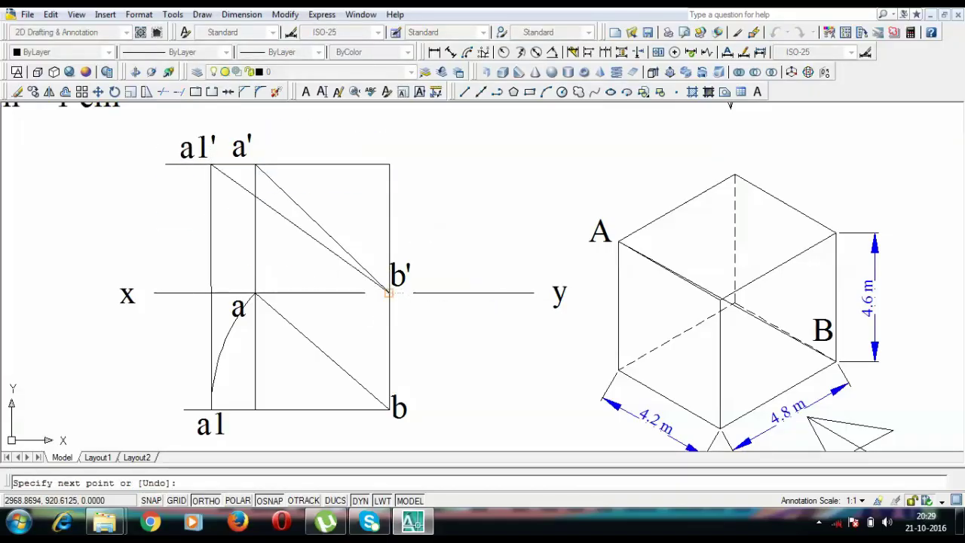
pyautogui.press('Return')
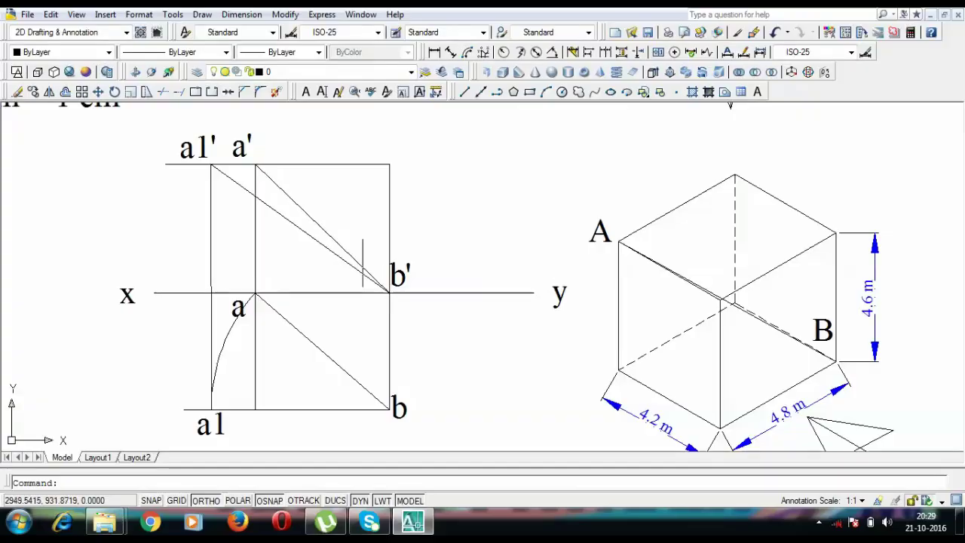
# Add an aligned dimension to the line a1'b', placed above and parallel to it.
pyautogui.click(450, 51)
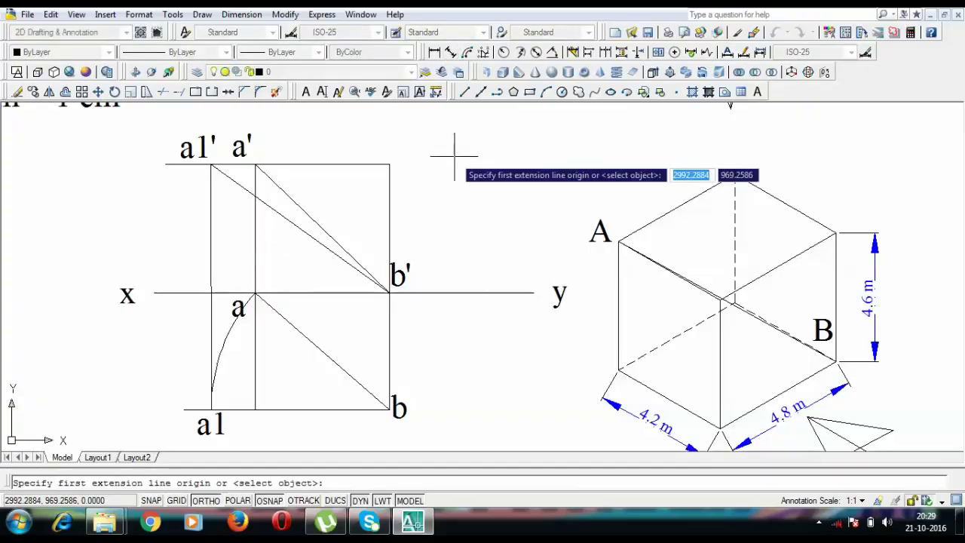
pyautogui.press('Return')
pyautogui.click(322, 246)
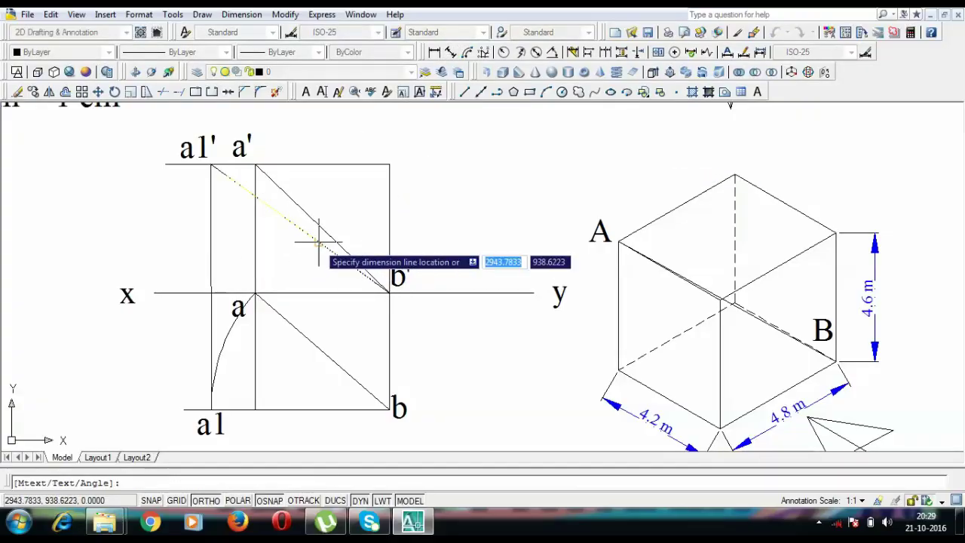
pyautogui.click(341, 181)
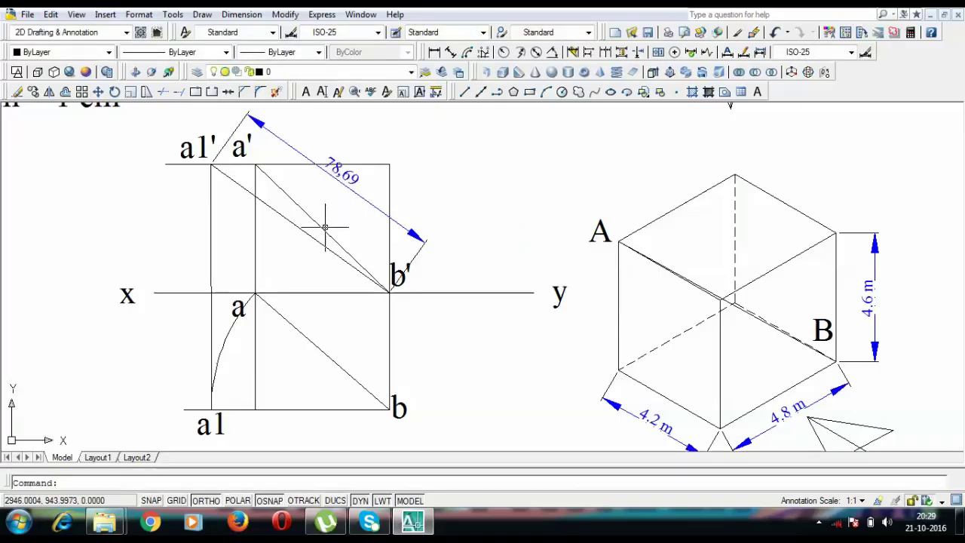
# Write the result text "True Length = 7.8 mts approx" below the 1 m = 1 cm scale note.
pyautogui.moveTo(327, 224)
pyautogui.mouseDown(button='middle')
pyautogui.moveTo(456, 230)
pyautogui.moveTo(477, 294)
pyautogui.mouseUp(button='middle')
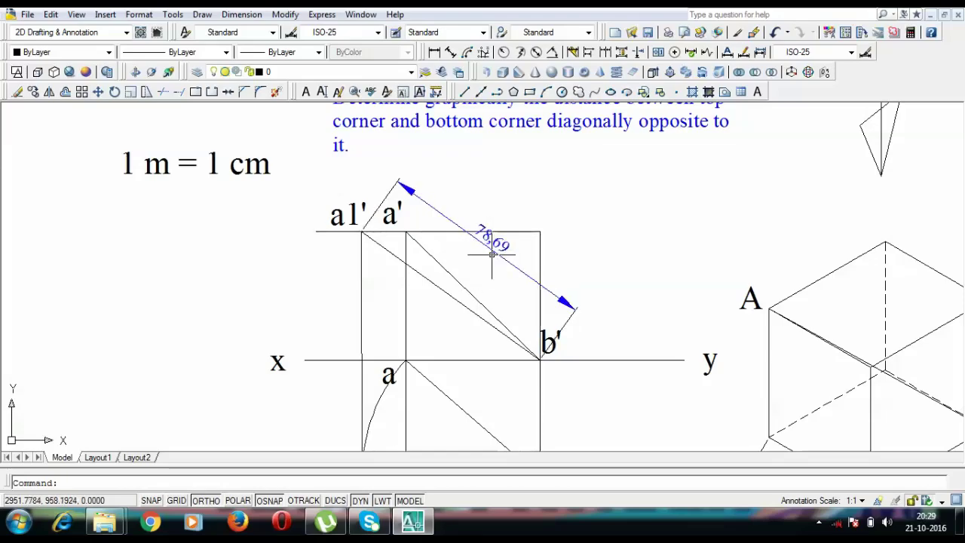
pyautogui.scroll(2, 492, 255)
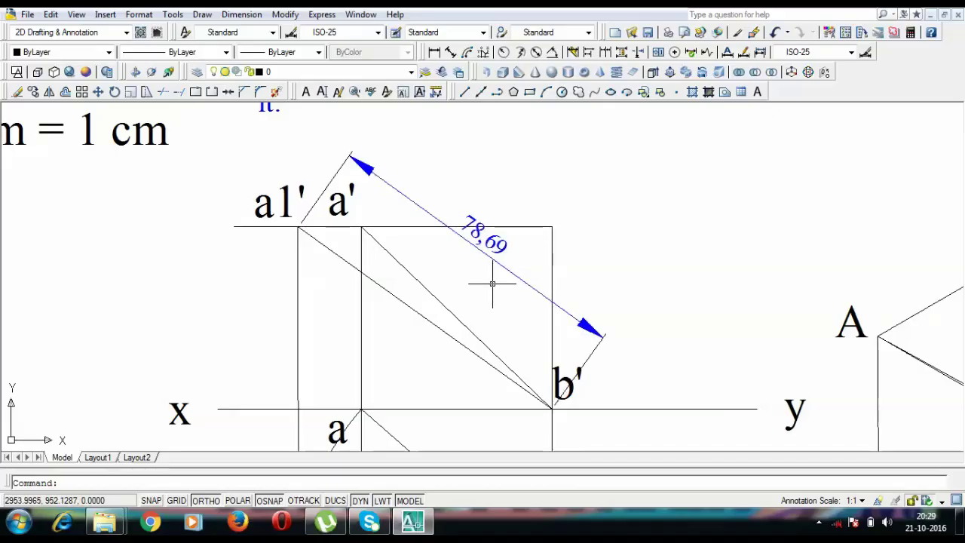
pyautogui.moveTo(244, 221); pyautogui.dragTo(367, 229, button='middle')
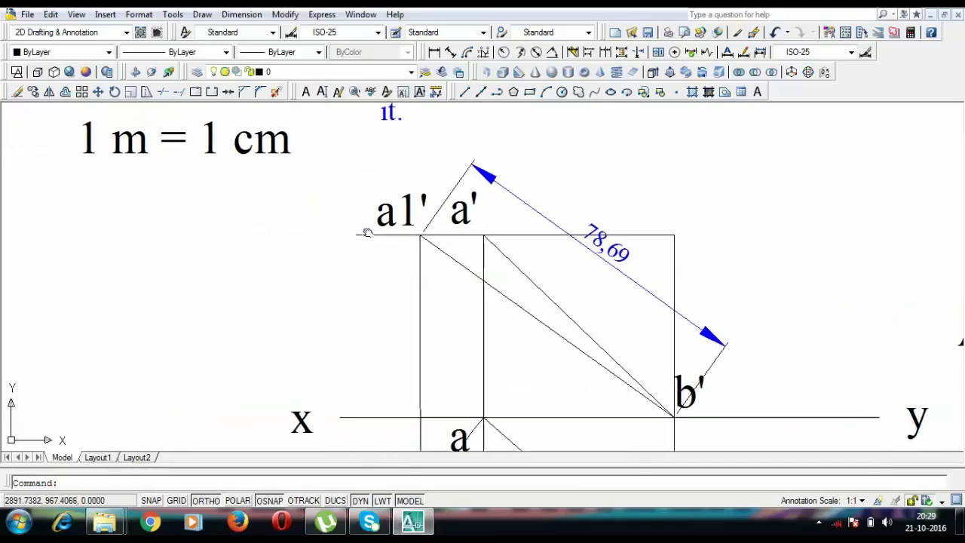
pyautogui.moveTo(573, 292); pyautogui.dragTo(509, 277, button='middle')
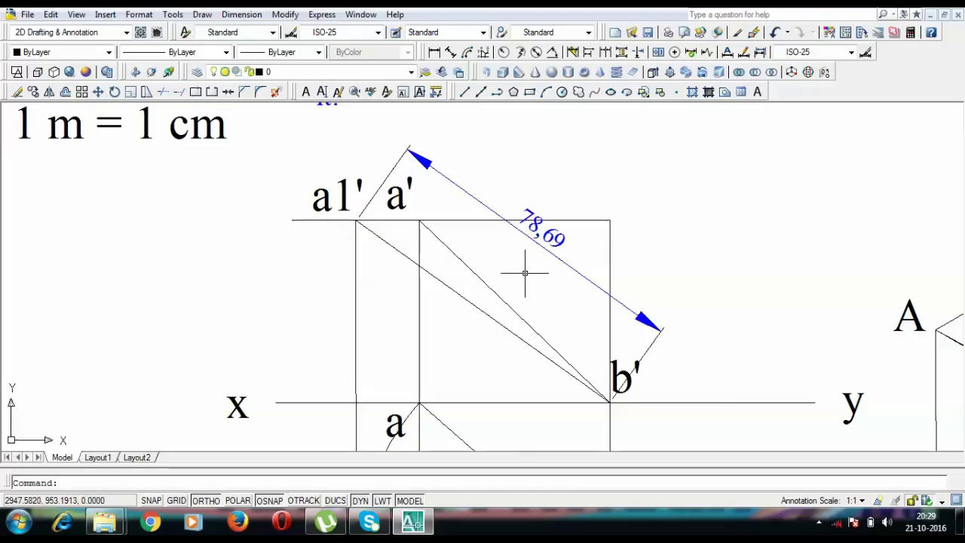
pyautogui.moveTo(299, 229); pyautogui.dragTo(464, 234, button='middle')
pyautogui.click(236, 130)
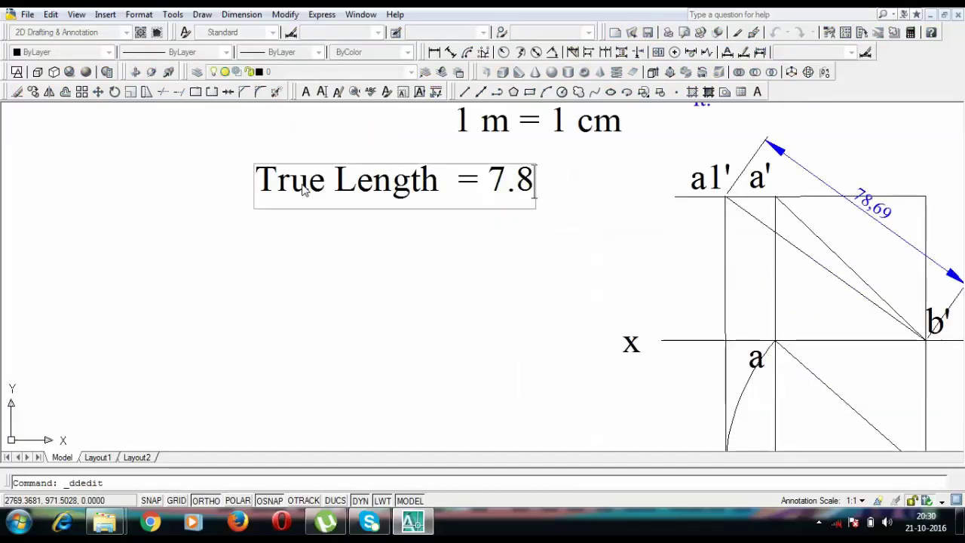
pyautogui.write('mts a')
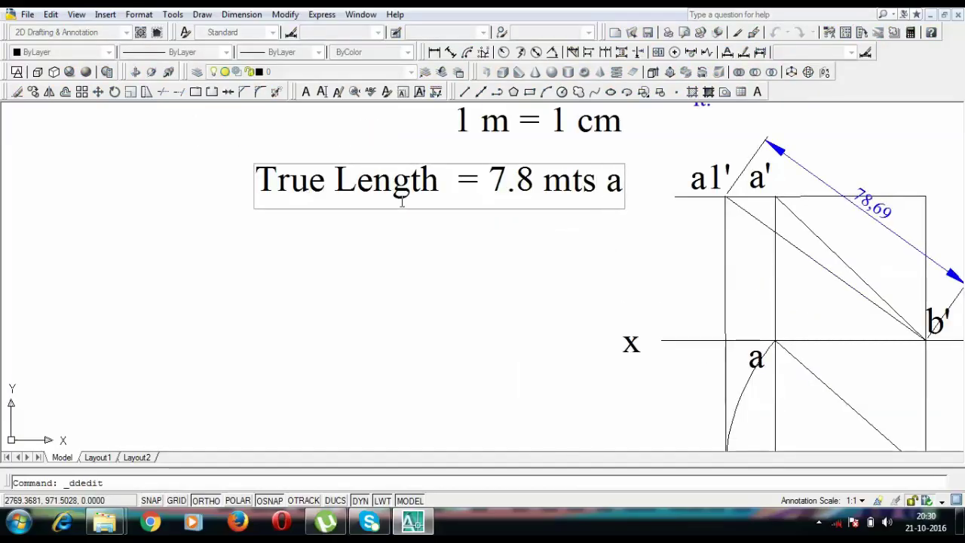
pyautogui.write('ppr')
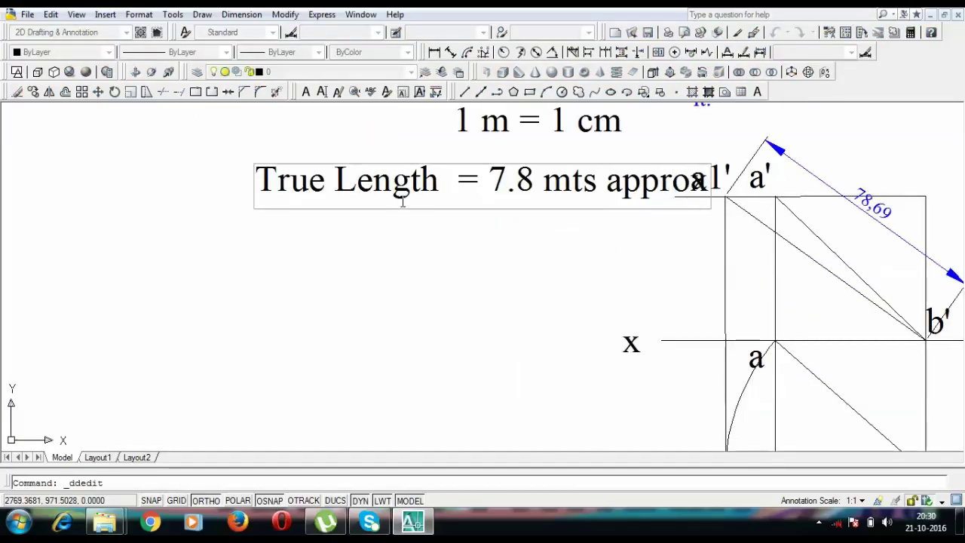
pyautogui.write('ox')
pyautogui.press('Return')
pyautogui.press('Return')
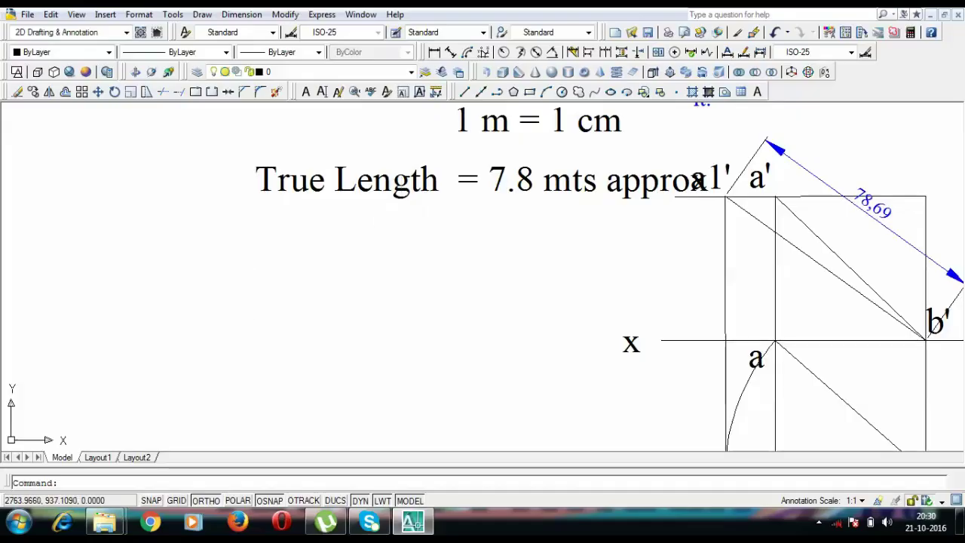
# Move the True Length text horizontally to the left so that it clears the a1' label.
pyautogui.click(267, 189)
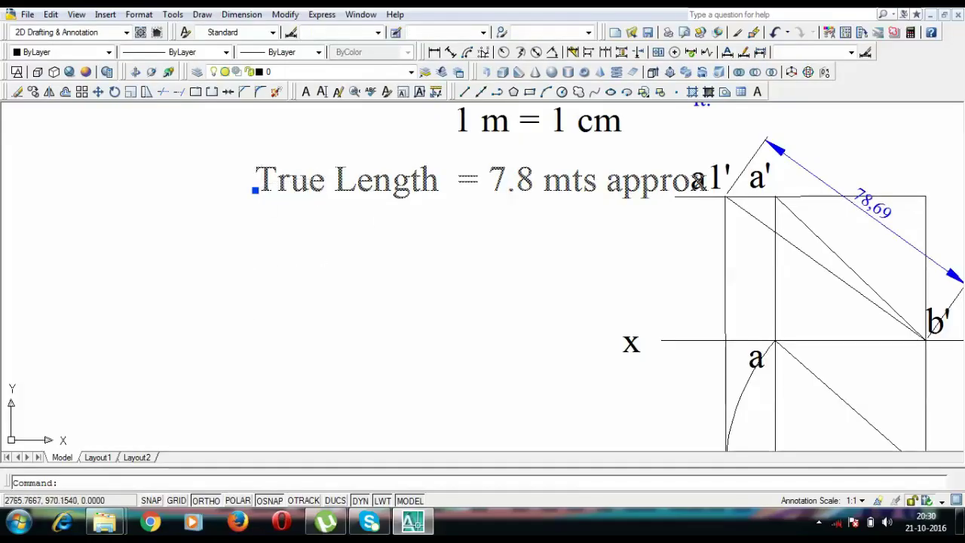
pyautogui.click(255, 189)
pyautogui.click(187, 231)
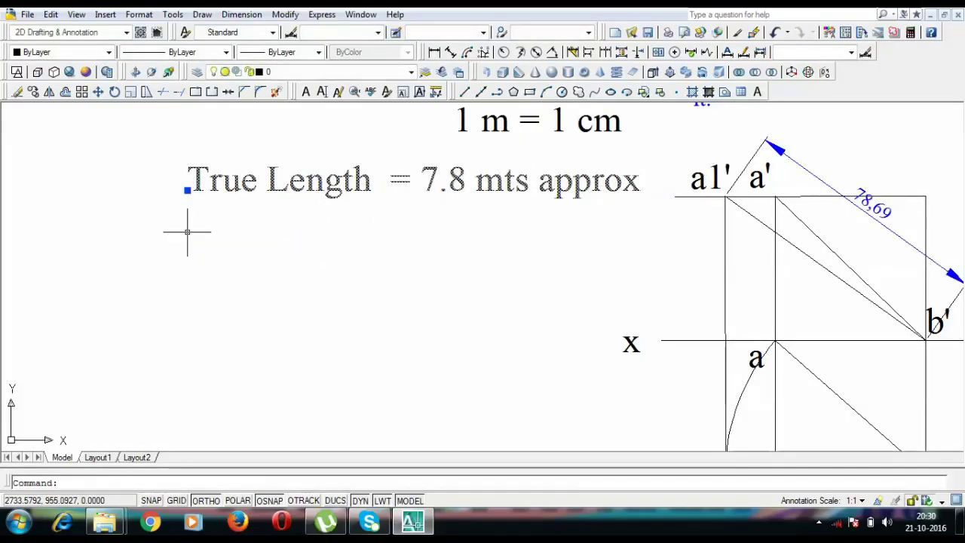
pyautogui.moveTo(187, 232)
pyautogui.mouseDown(button='middle')
pyautogui.moveTo(138, 155)
pyautogui.moveTo(161, 243)
pyautogui.moveTo(162, 218)
pyautogui.mouseUp(button='middle')
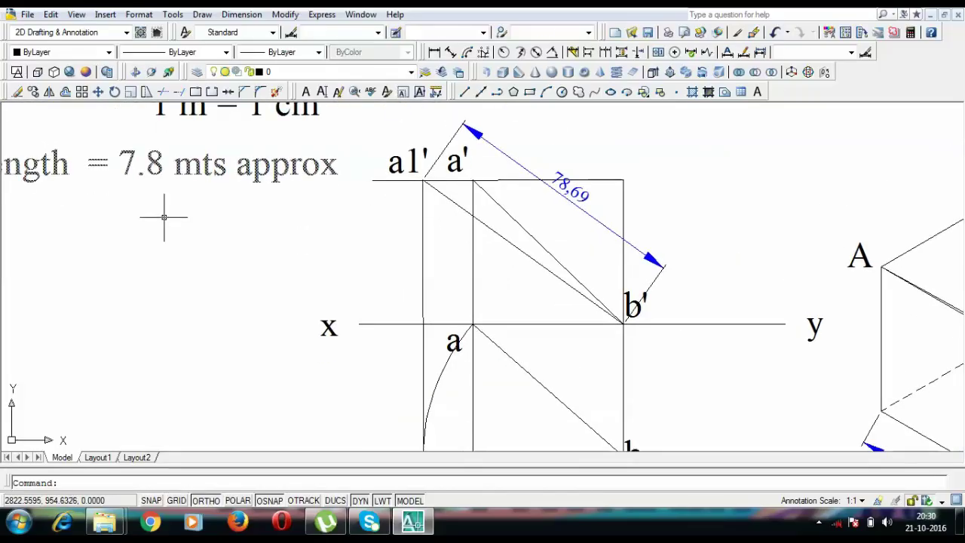
pyautogui.press('Escape')
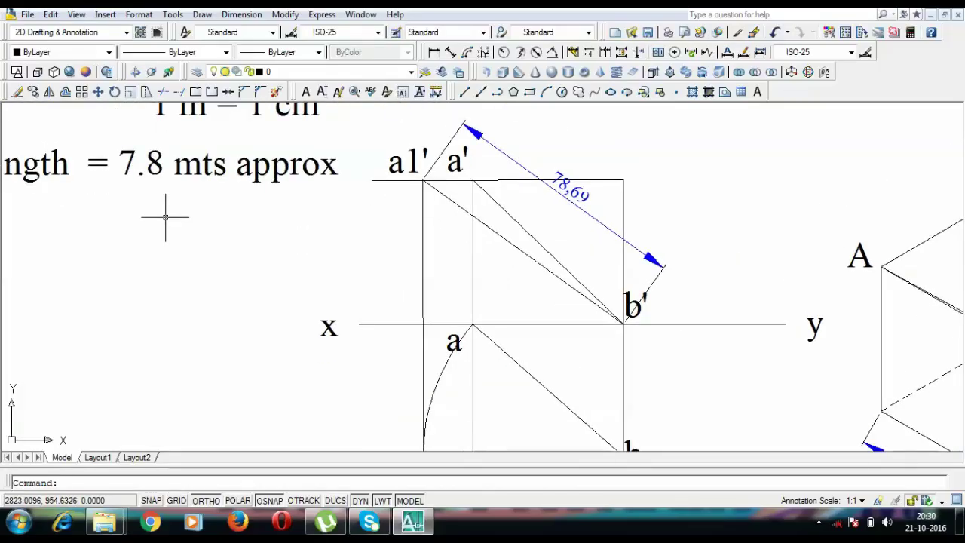